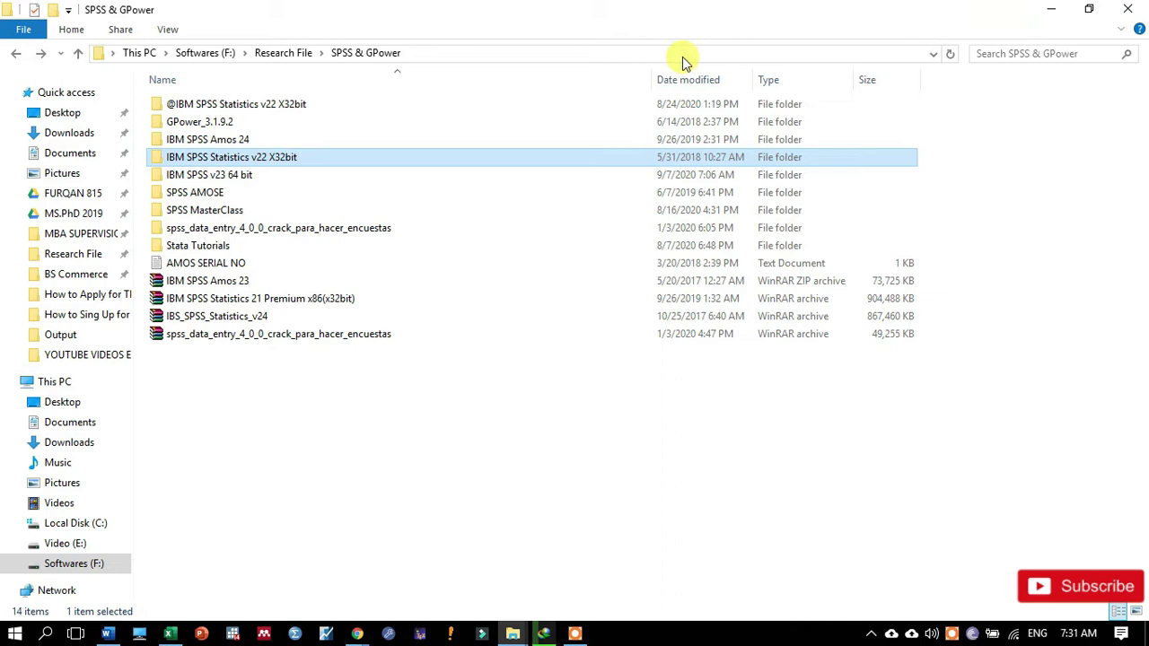
# Check This PC's system properties to confirm a 64-bit Windows 10 Enterprise system.
pyautogui.press('super')
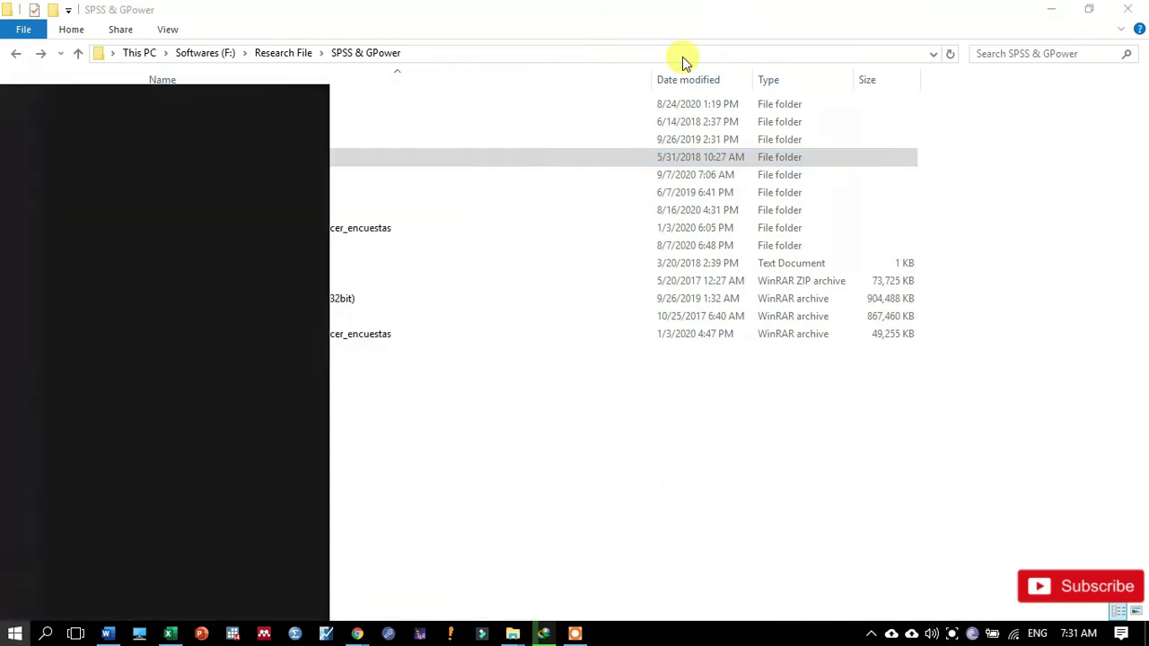
pyautogui.write('pc')
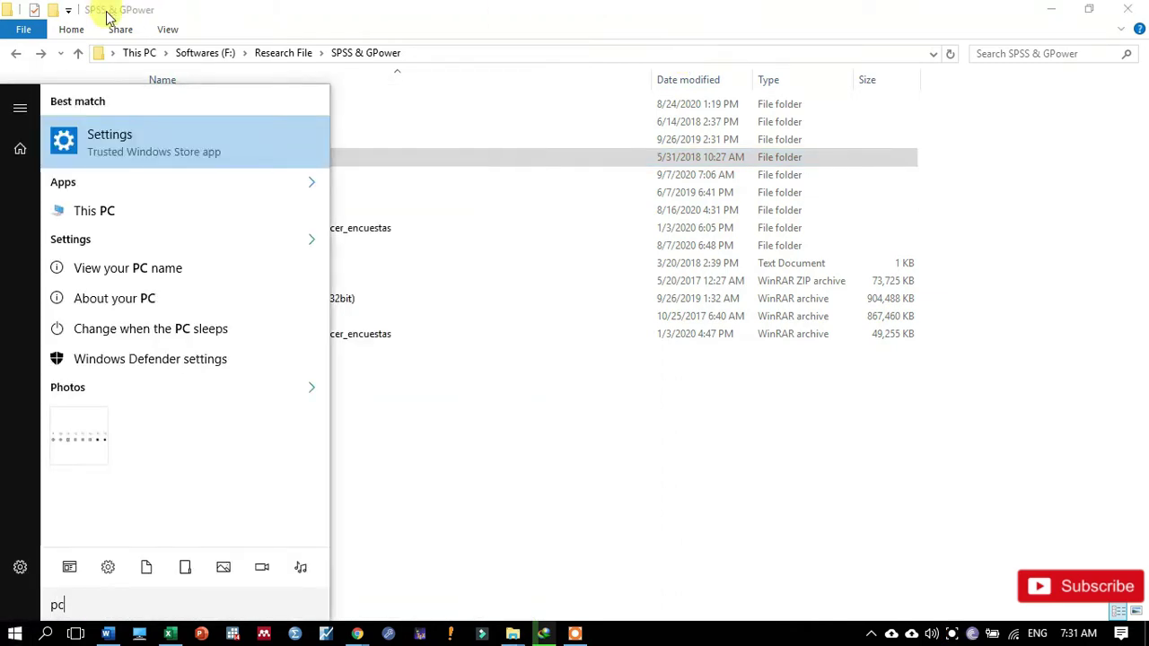
pyautogui.rightClick(126, 212)
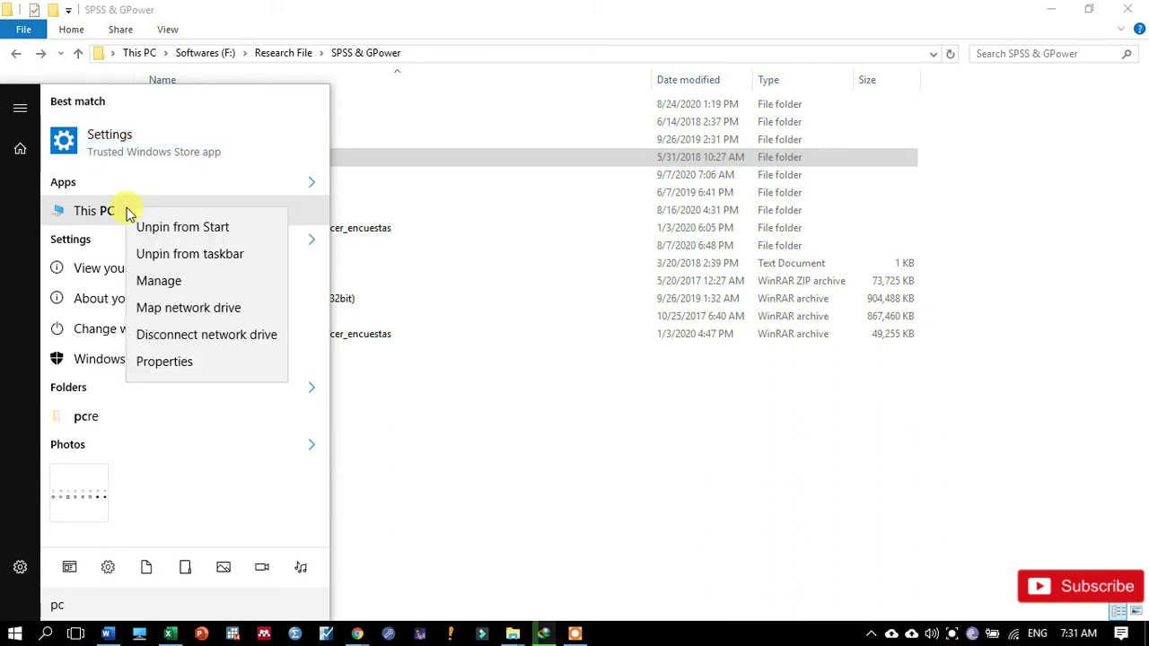
pyautogui.click(187, 368)
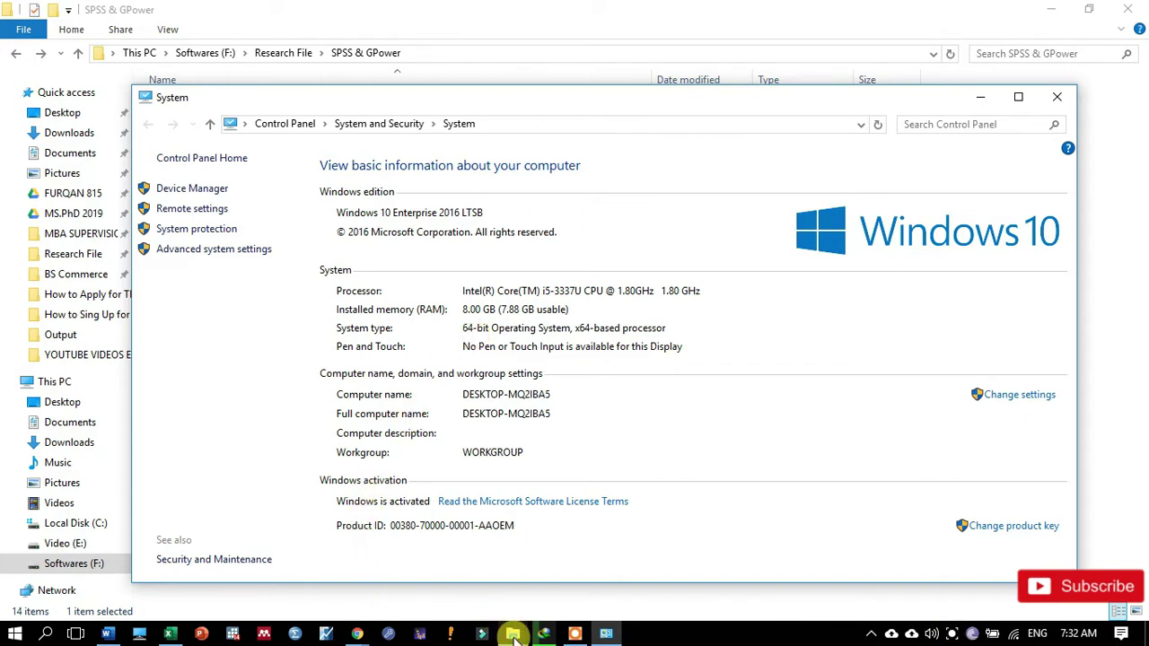
# Go to IBM SPSS v23 64 bit > IBM SPSS Statistics v23 x64 > Setup and run the IBM SPSS Statistics 23 installer.
pyautogui.moveTo(513, 623)
pyautogui.click(582, 588)
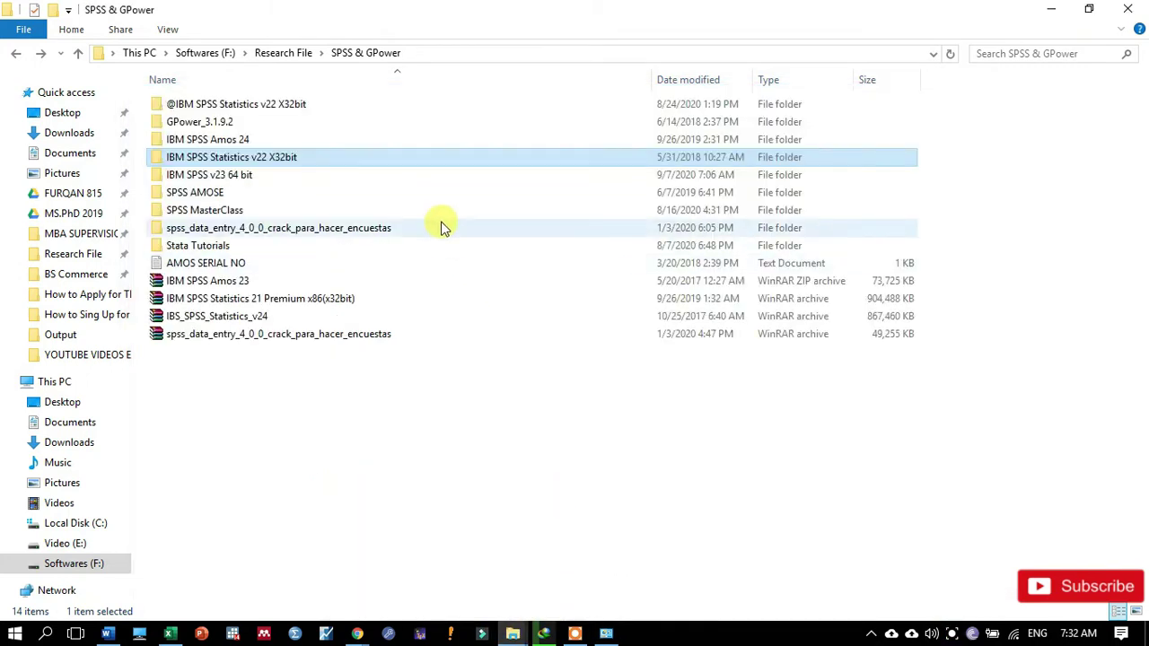
pyautogui.click(256, 183)
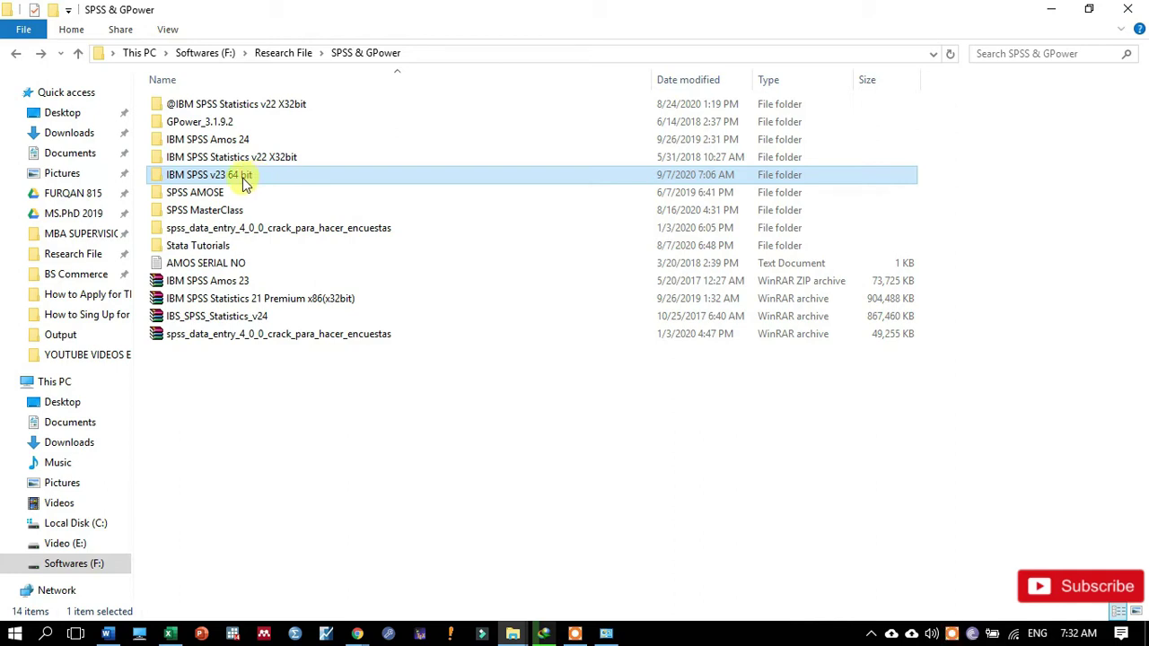
pyautogui.doubleClick(246, 179)
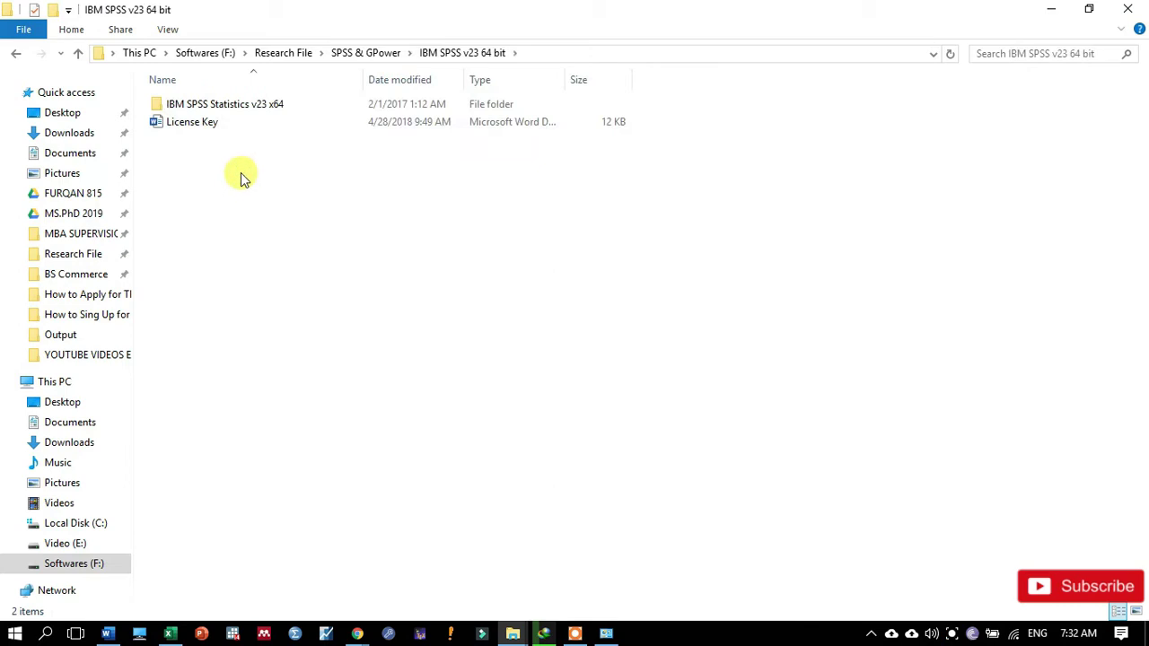
pyautogui.click(226, 106)
pyautogui.doubleClick(226, 106)
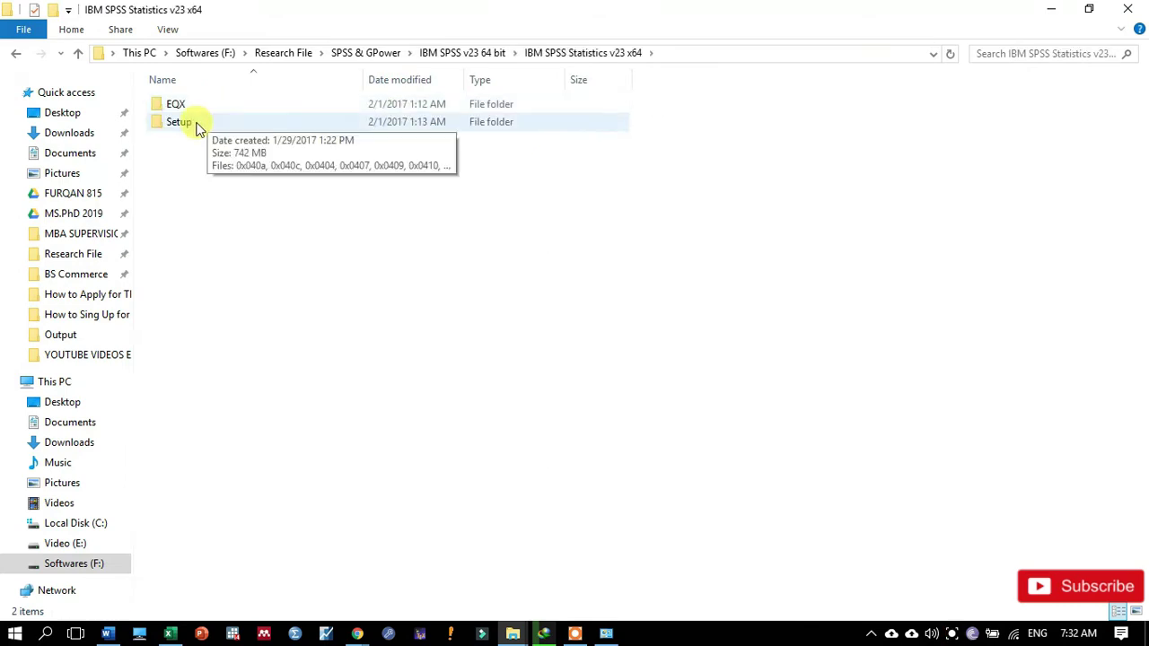
pyautogui.doubleClick(195, 122)
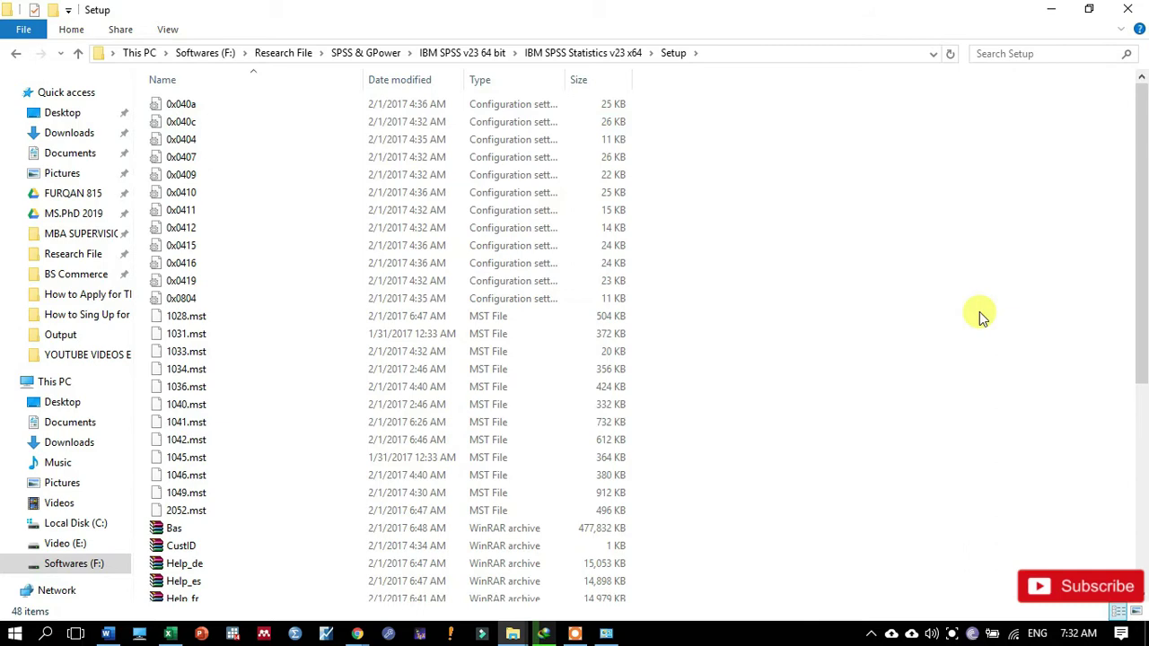
pyautogui.moveTo(1144, 200); pyautogui.dragTo(1133, 395)
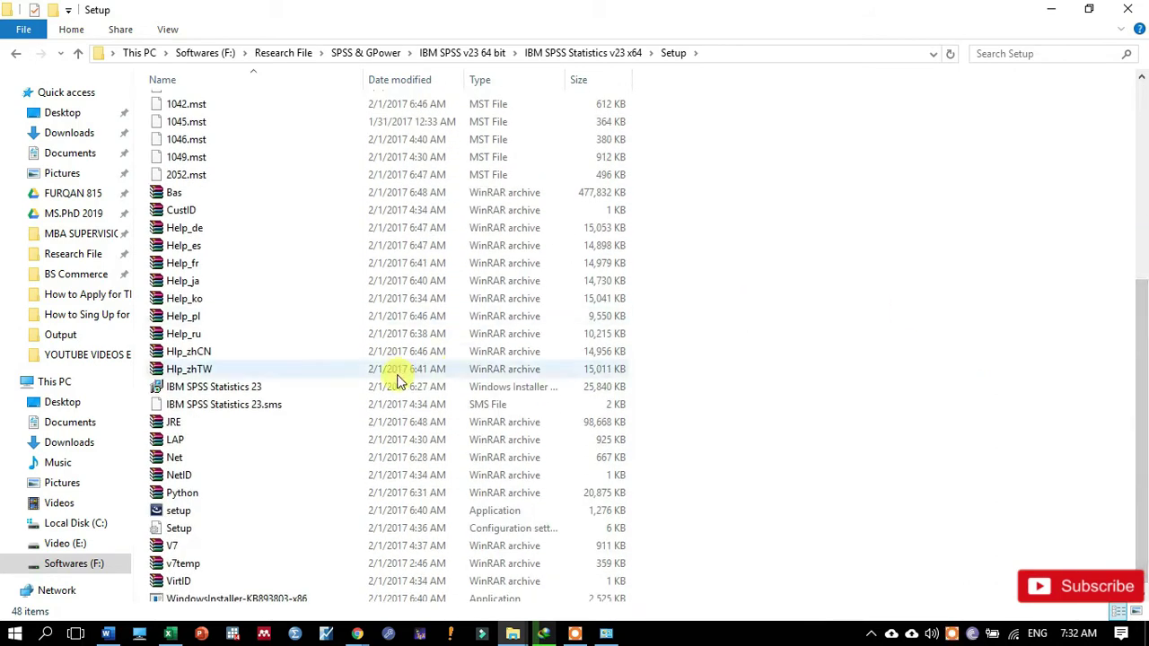
pyautogui.doubleClick(296, 388)
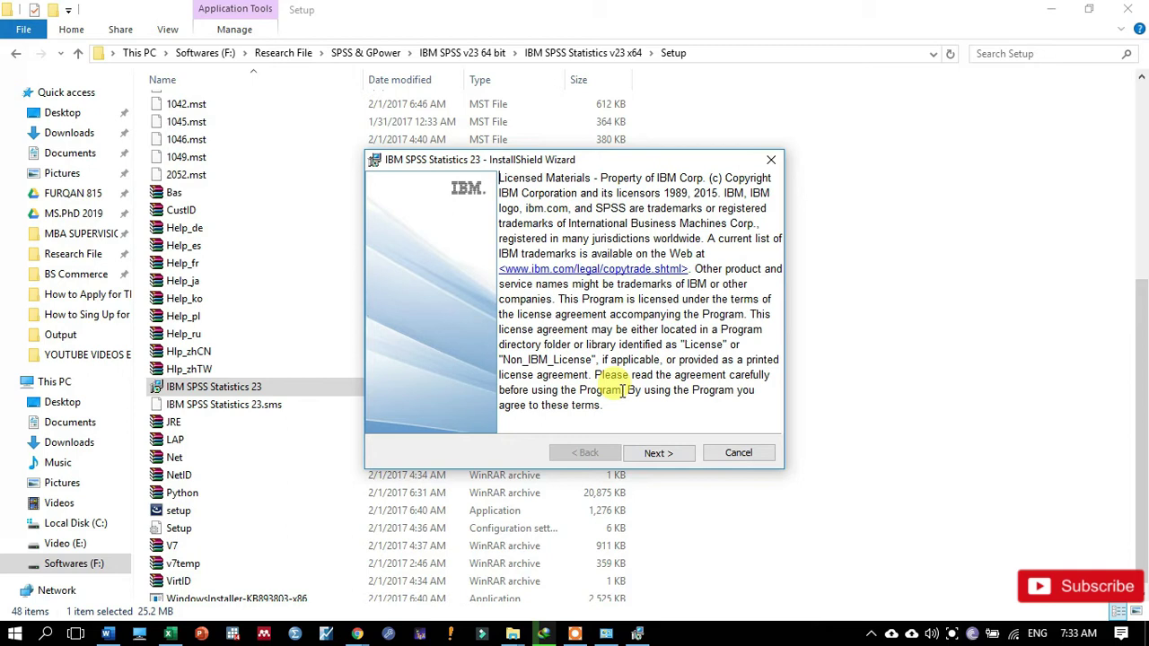
# Keep the authorized user license and accept the license agreement terms.
pyautogui.click(658, 451)
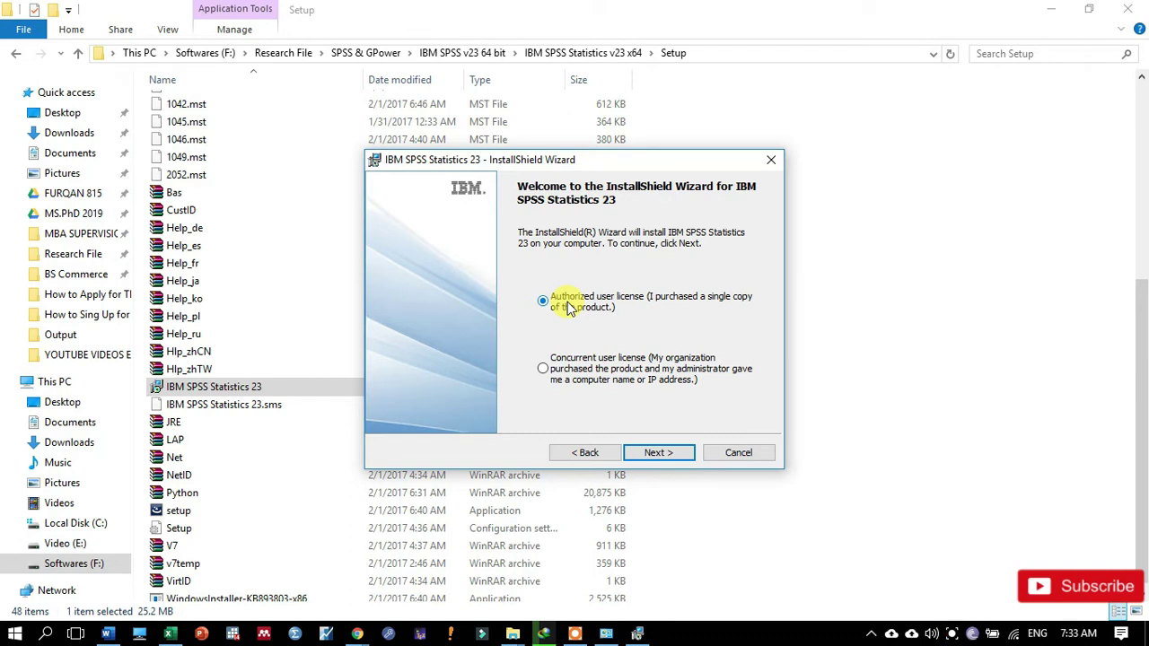
pyautogui.click(657, 453)
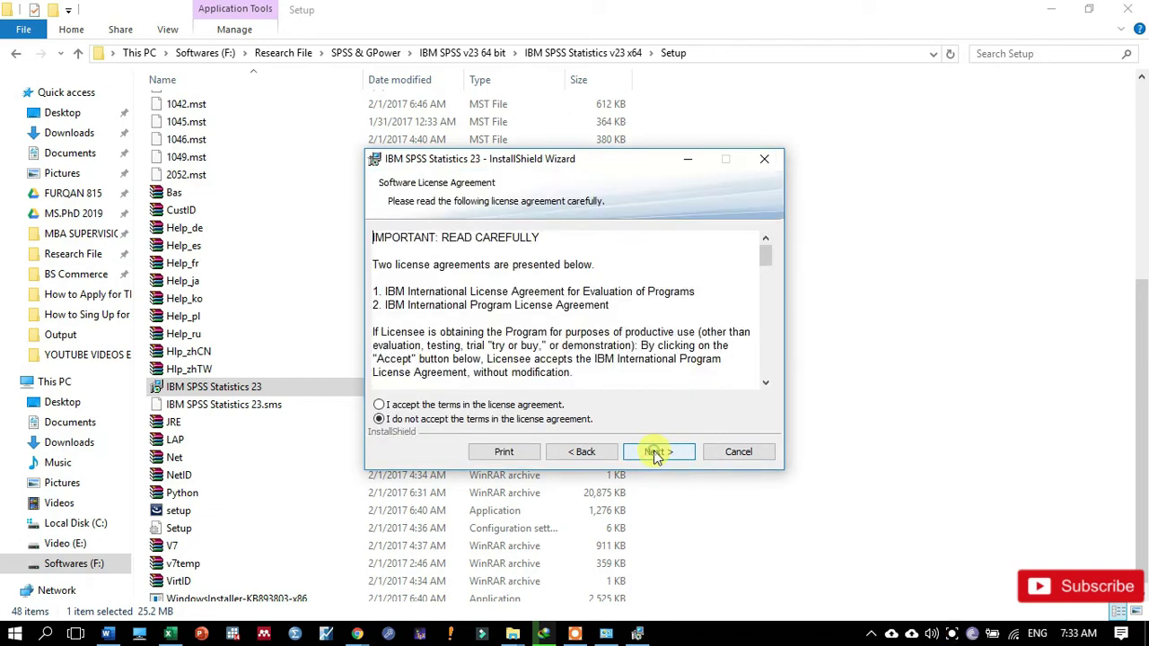
pyautogui.click(520, 404)
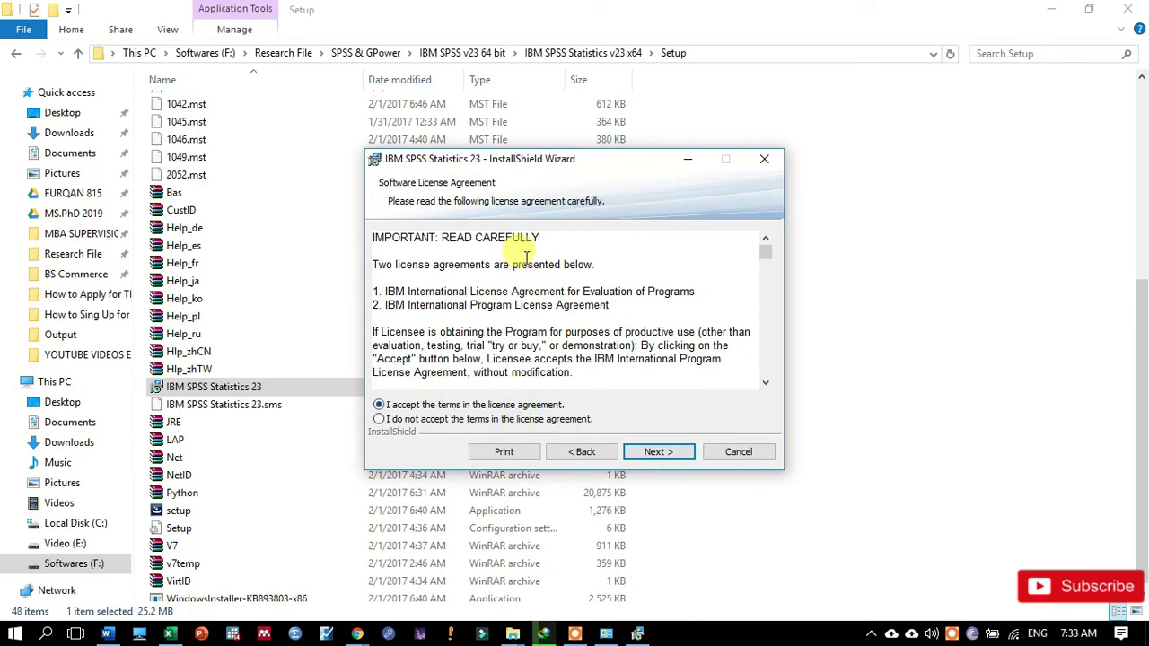
pyautogui.click(651, 452)
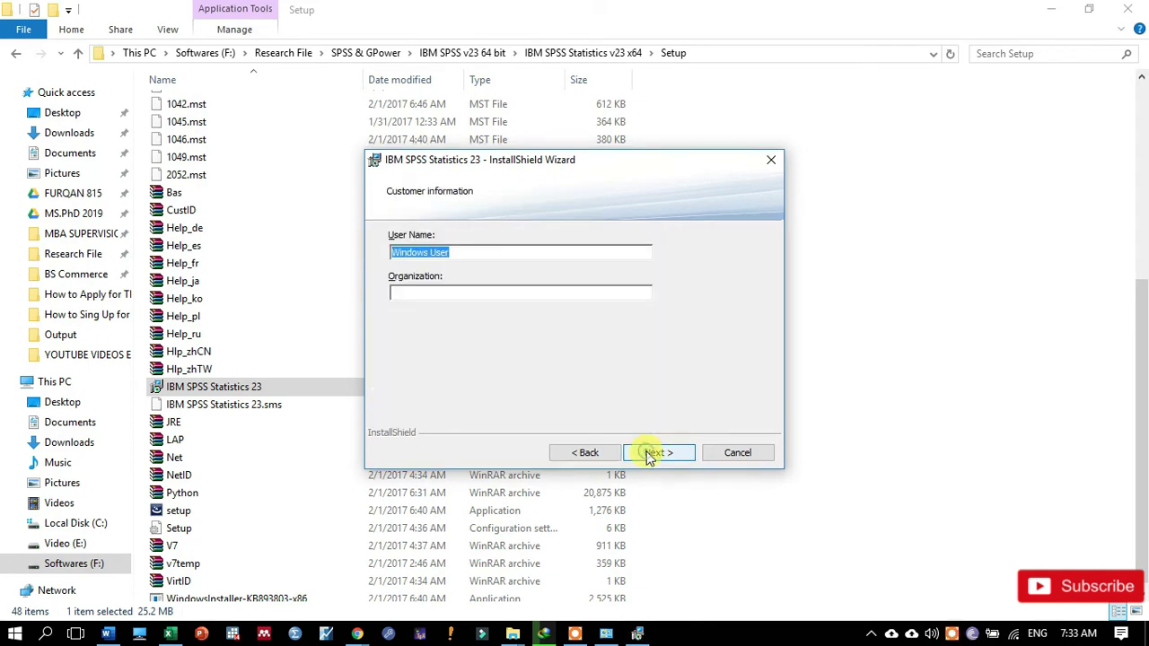
# Enter ABC as the organization and confirm the customer information.
pyautogui.click(532, 291)
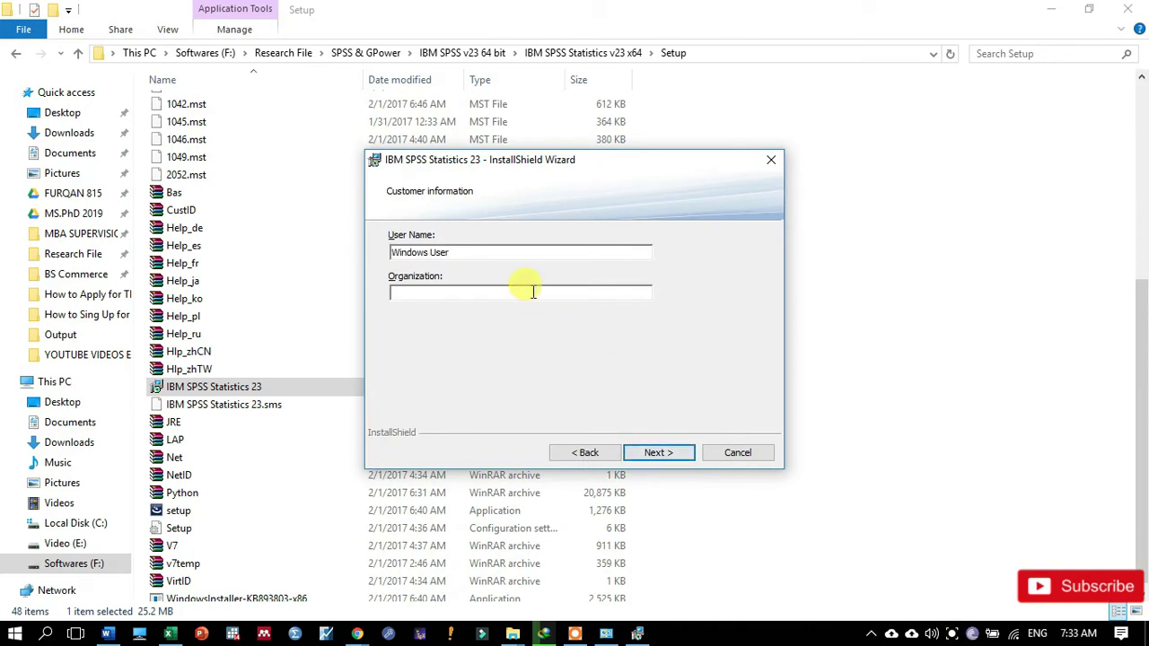
pyautogui.write('ABC')
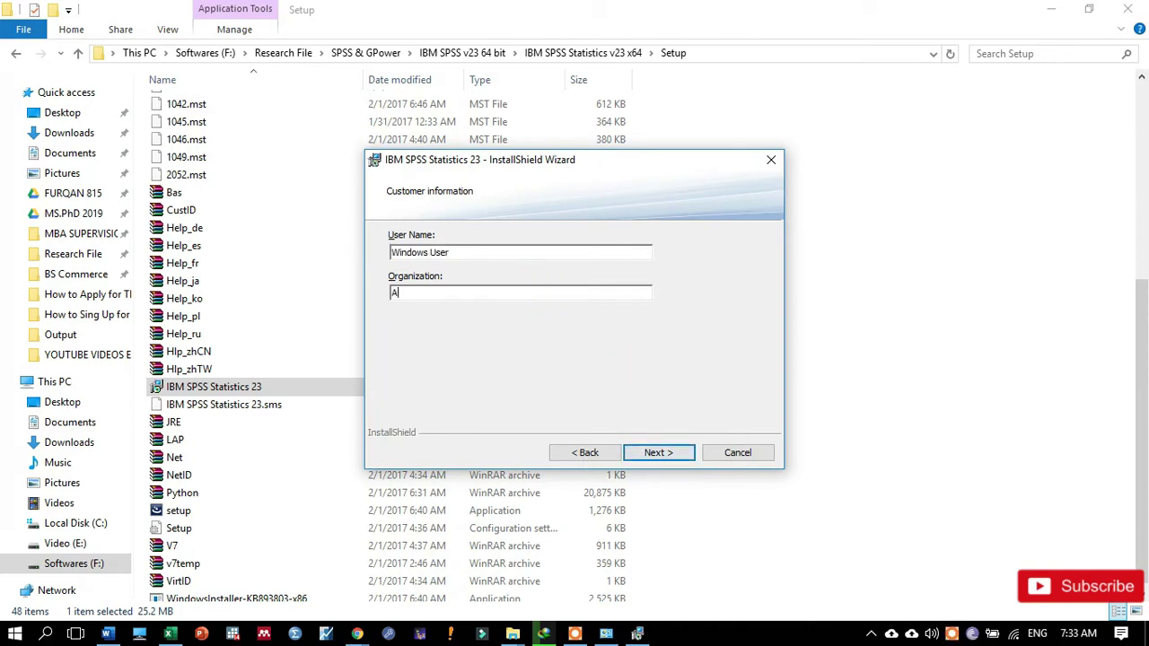
pyautogui.click(659, 453)
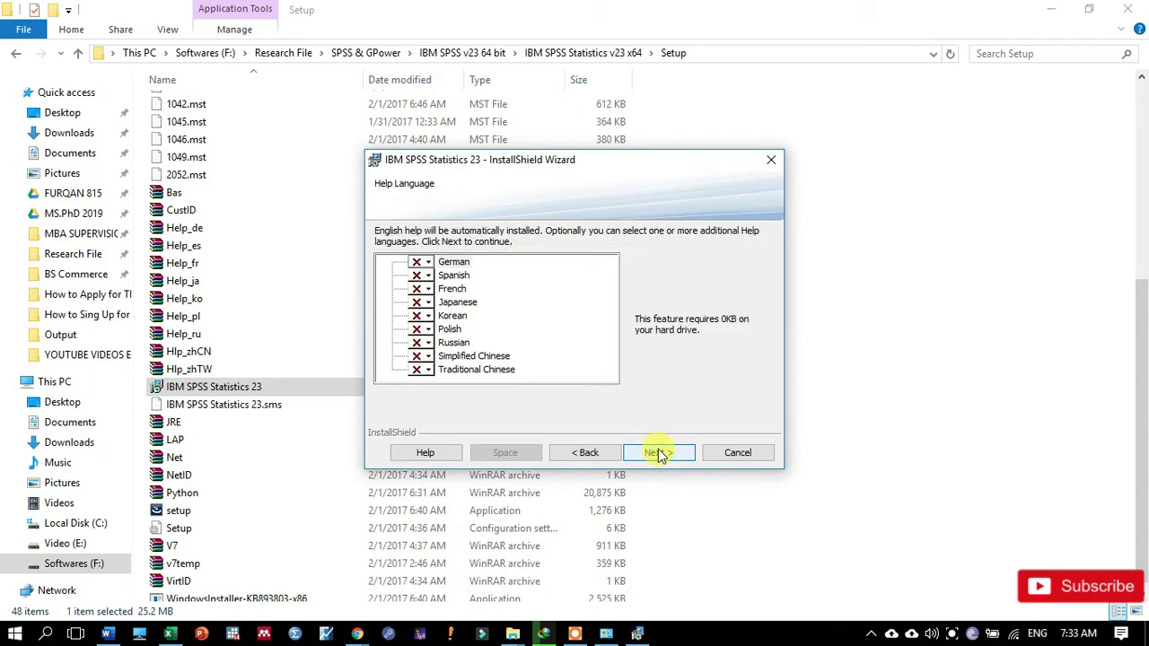
# Keep English-only help, answer the JAWS screen-reader question, and reach the Essentials for Python page.
pyautogui.click(659, 453)
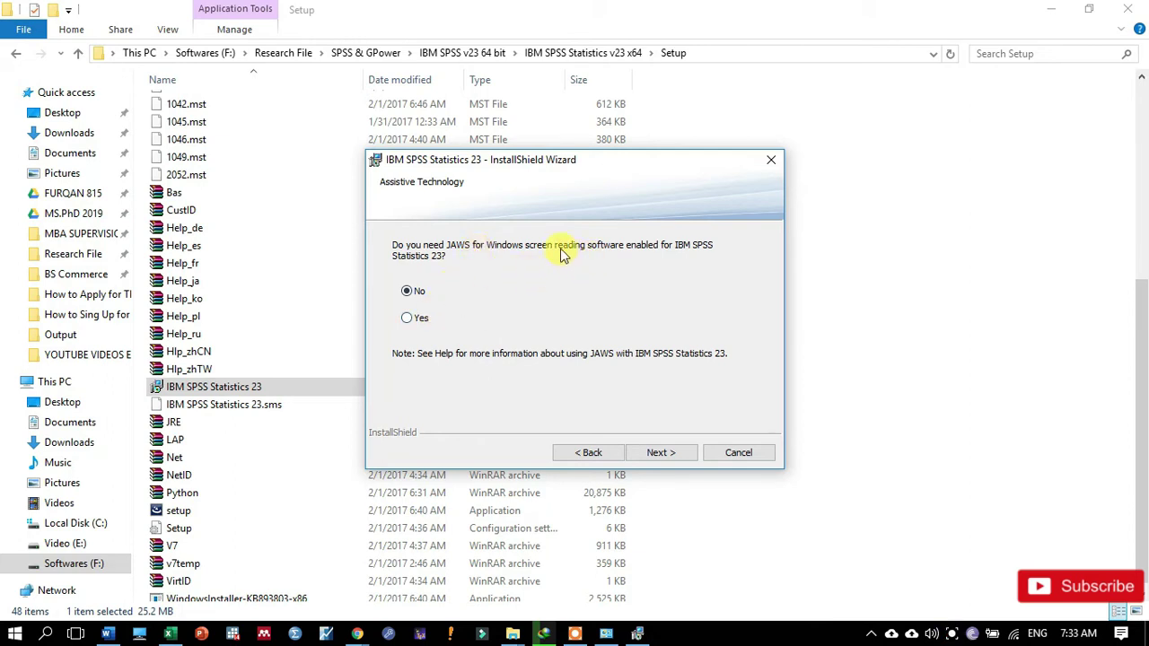
pyautogui.click(419, 320)
pyautogui.click(654, 453)
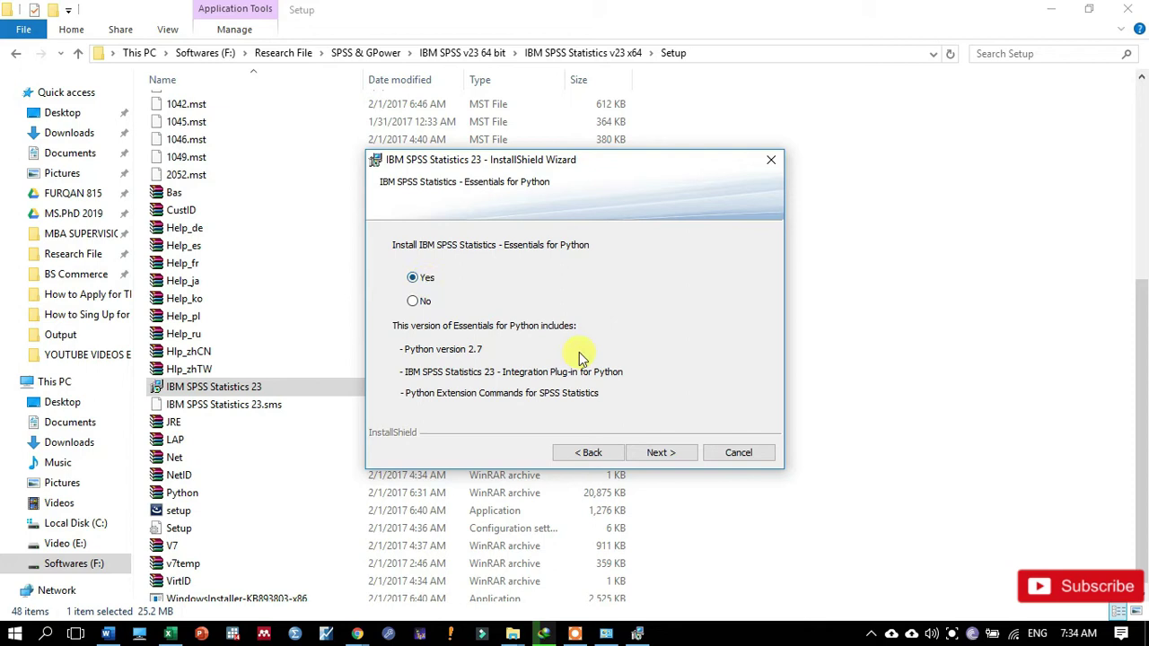
# Leave Essentials for Python on Yes, then accept the Python license and IBM Software License Agreement.
pyautogui.click(660, 453)
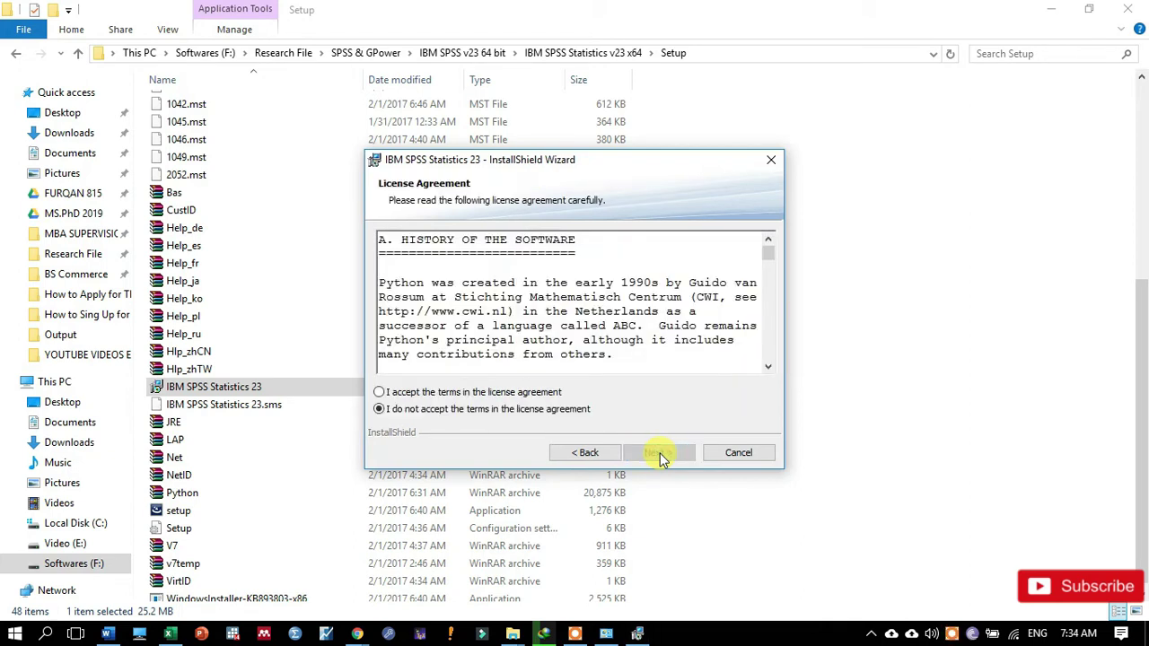
pyautogui.click(541, 395)
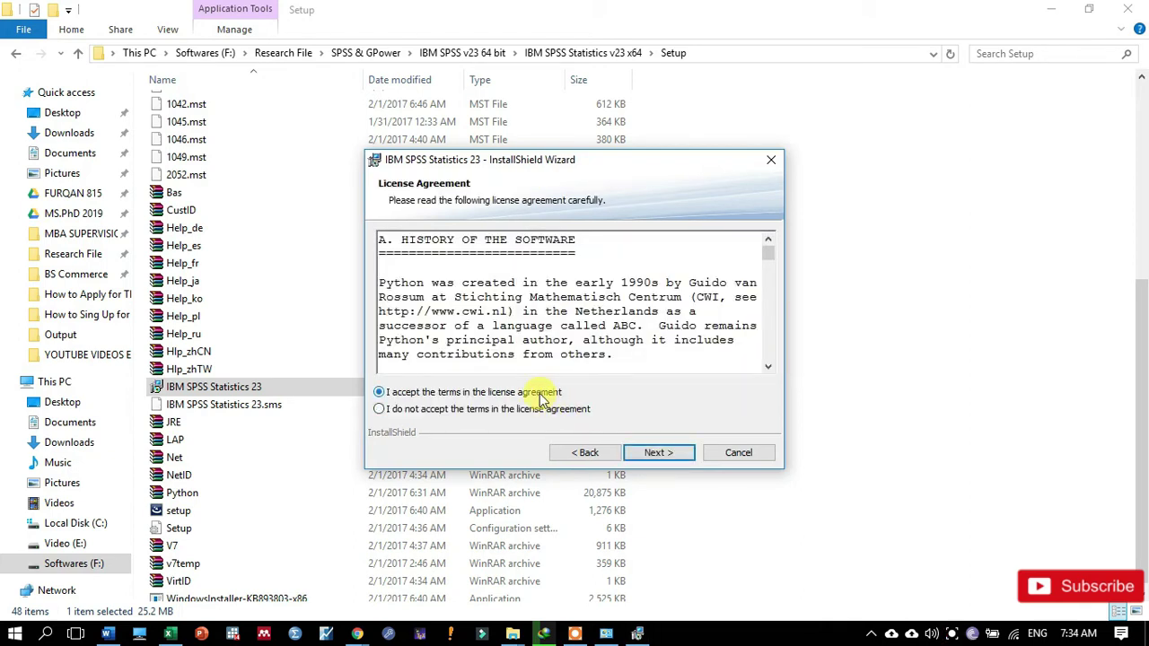
pyautogui.click(656, 453)
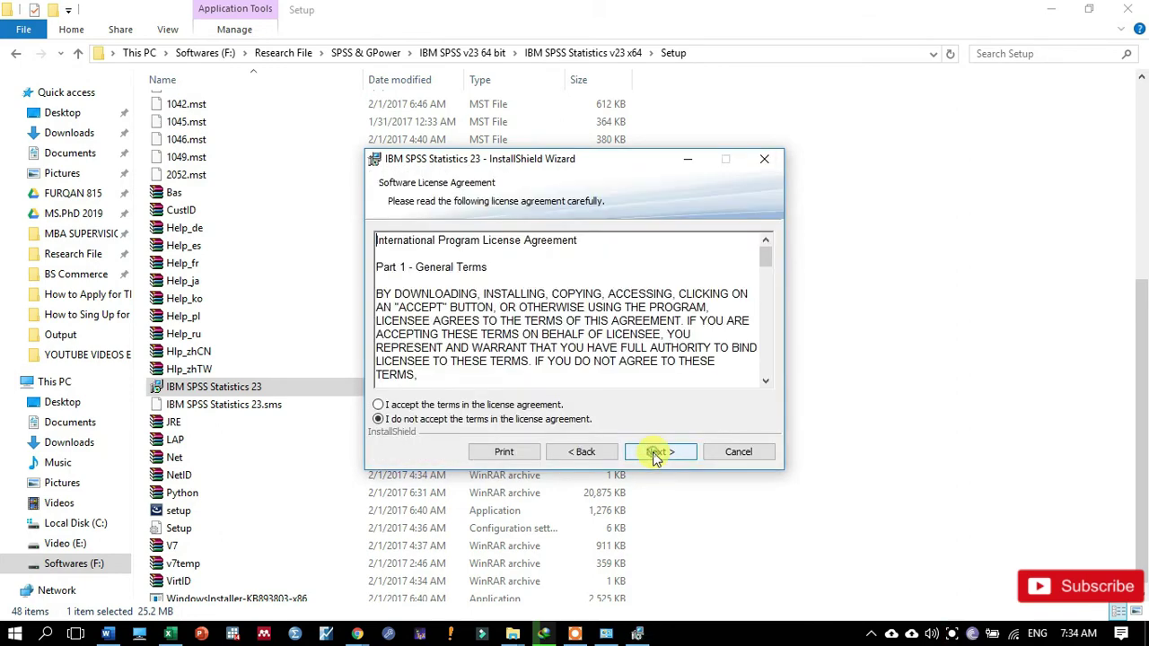
pyautogui.click(541, 407)
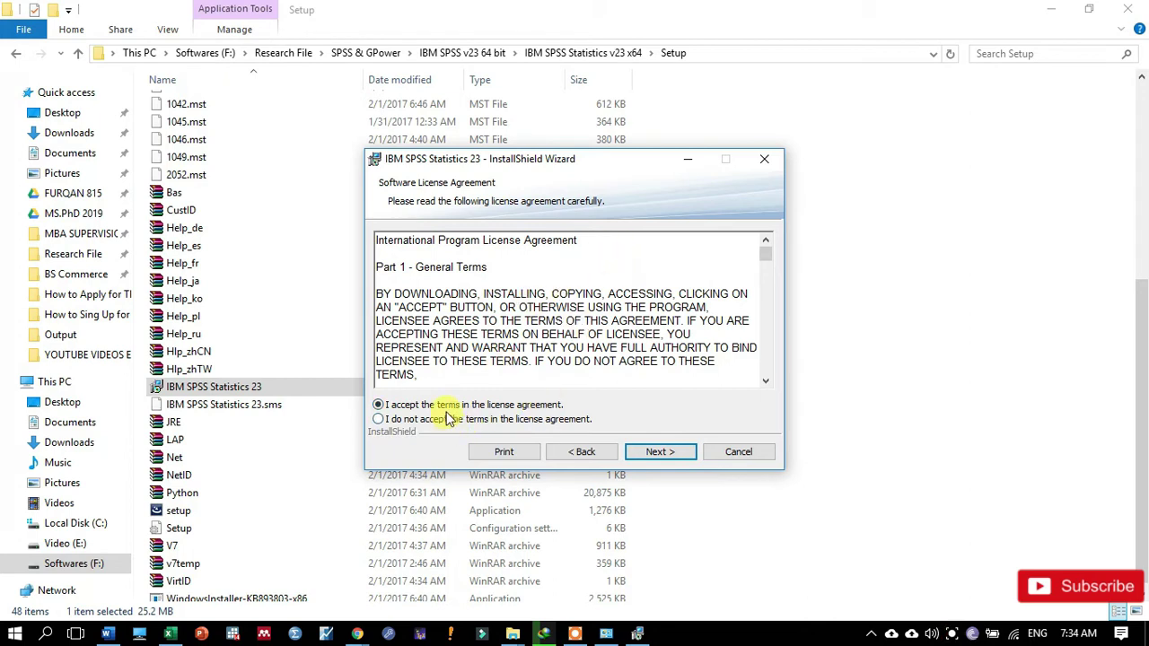
# Change the install path's drive to D:\Program Files\IBM\SPSS\Statistics\23\, which raises Error 1327 Invalid Drive.
pyautogui.click(660, 452)
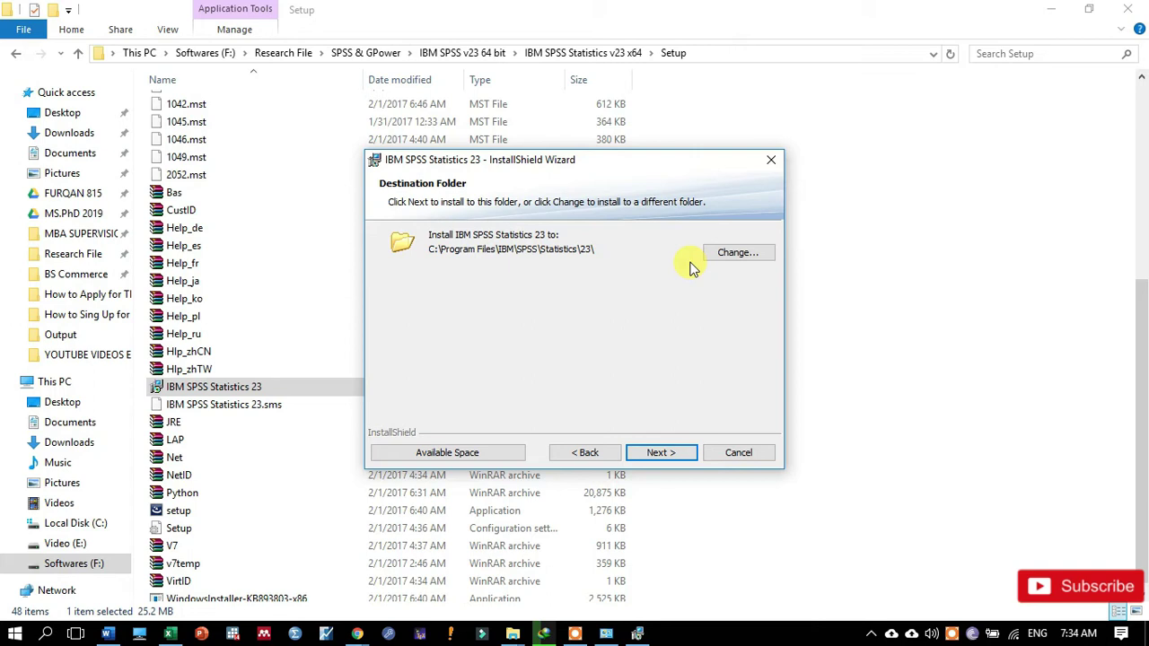
pyautogui.click(734, 254)
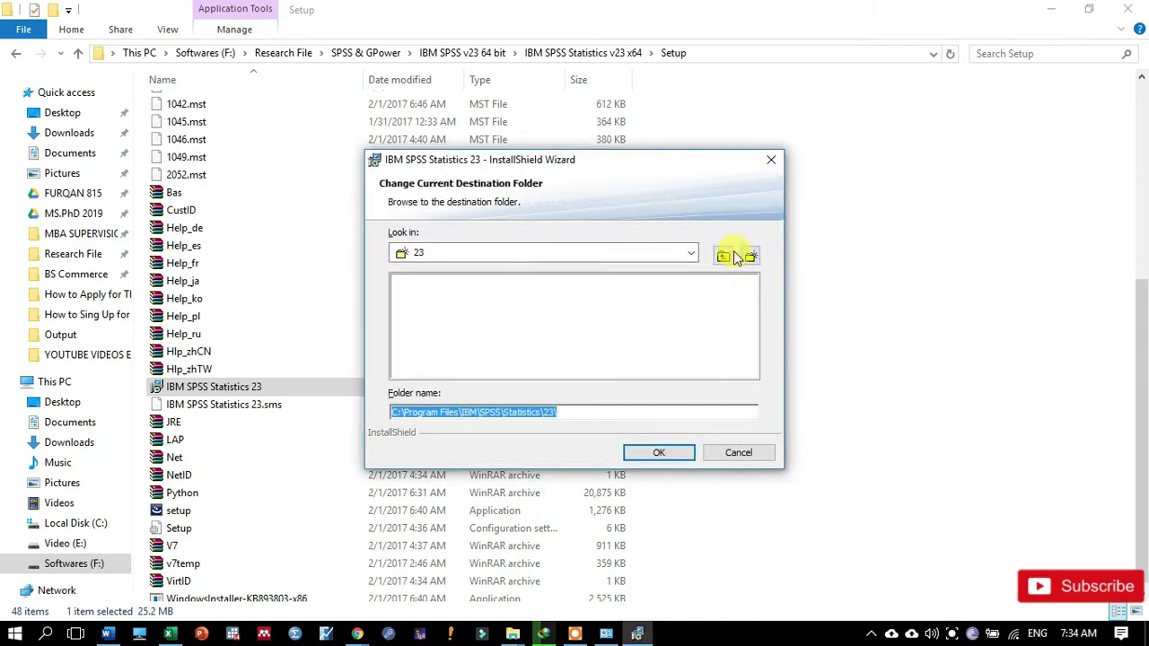
pyautogui.click(397, 412)
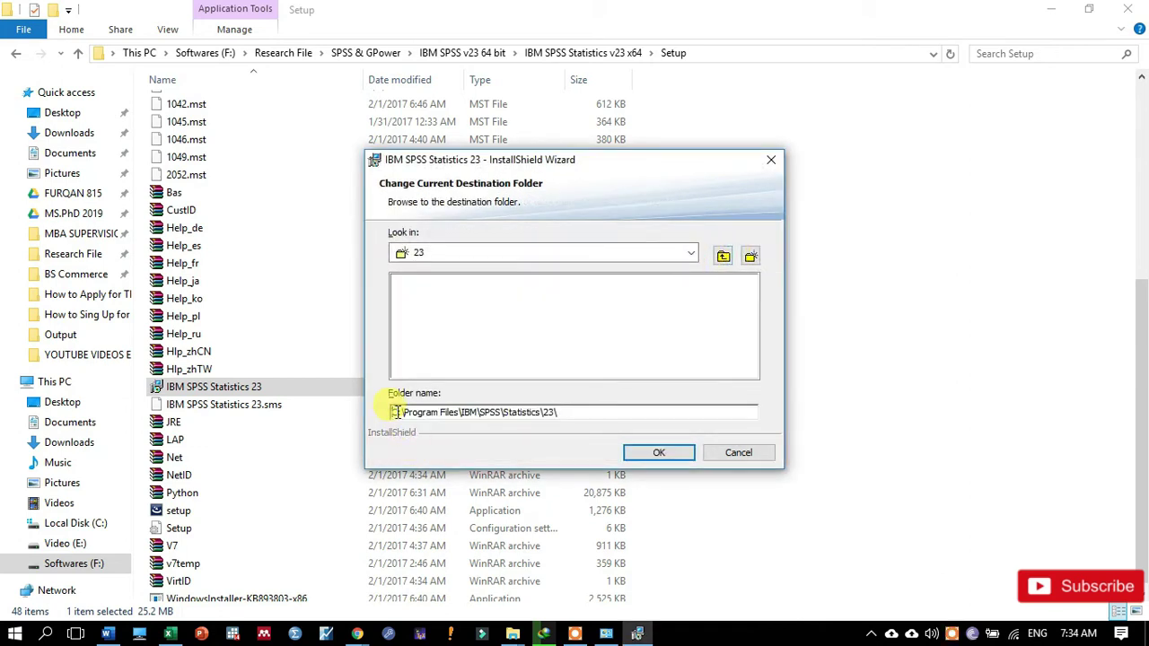
pyautogui.press('BackSpace')
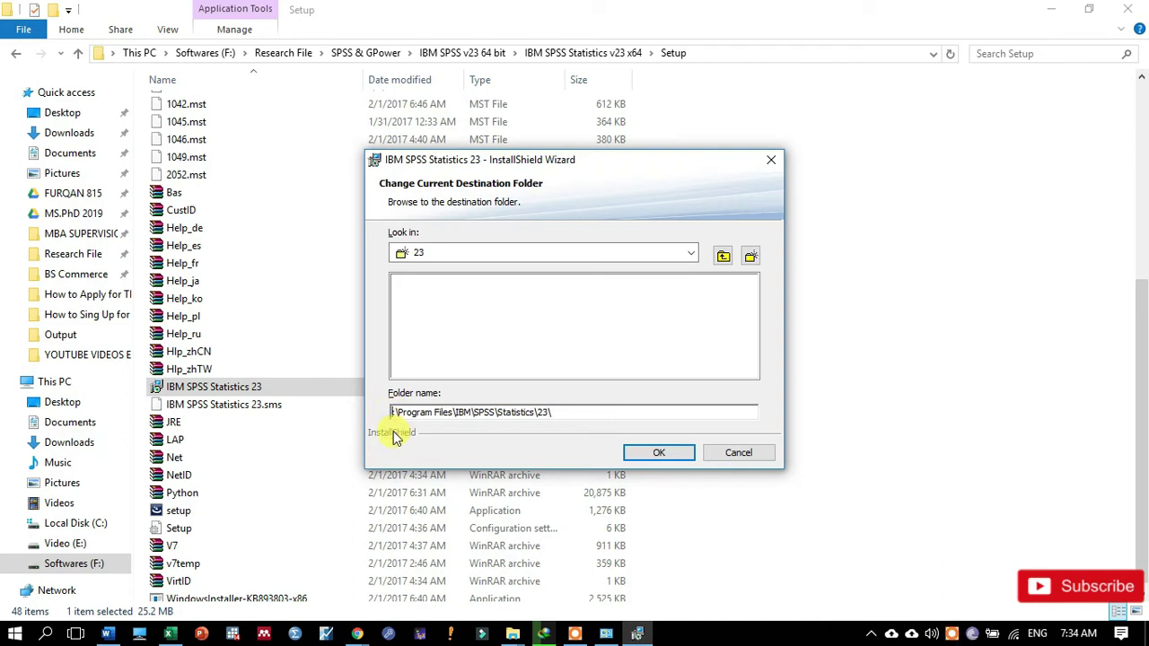
pyautogui.write('D')
pyautogui.press('BackSpace')
pyautogui.write('E')
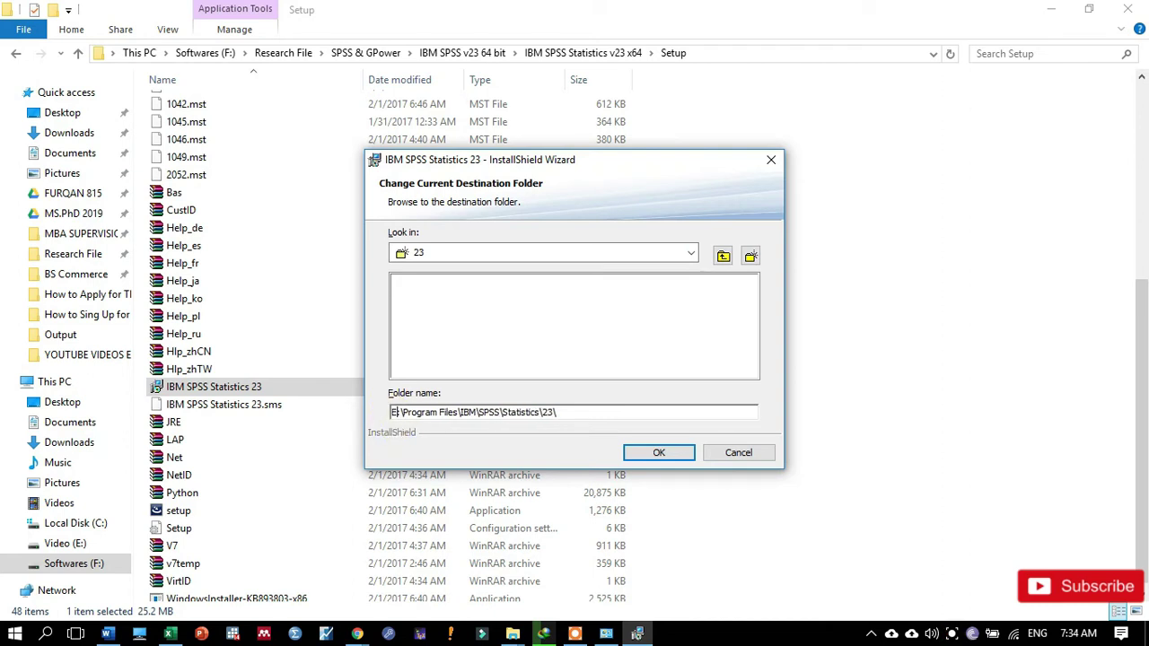
pyautogui.press('BackSpace')
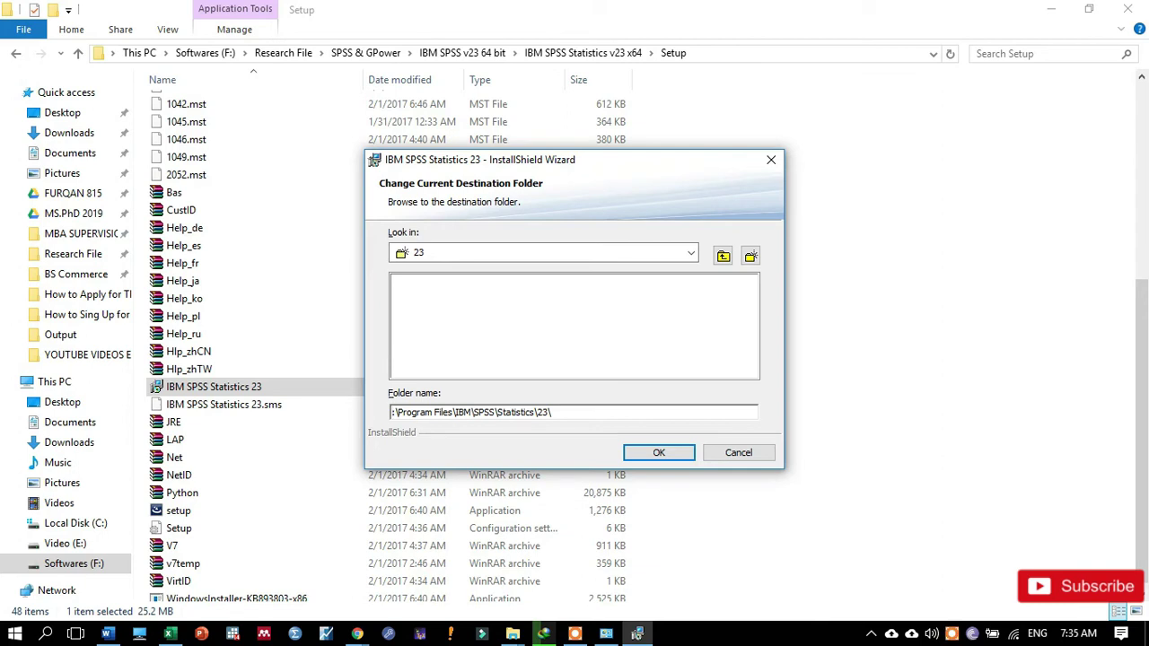
pyautogui.write('D')
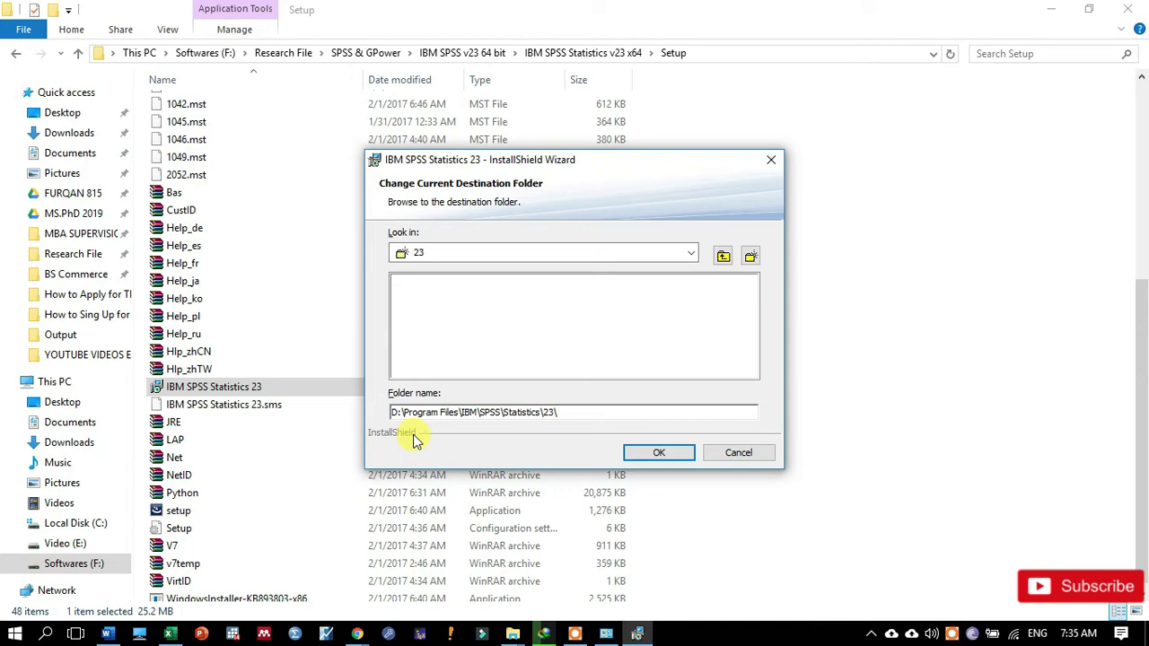
pyautogui.click(658, 456)
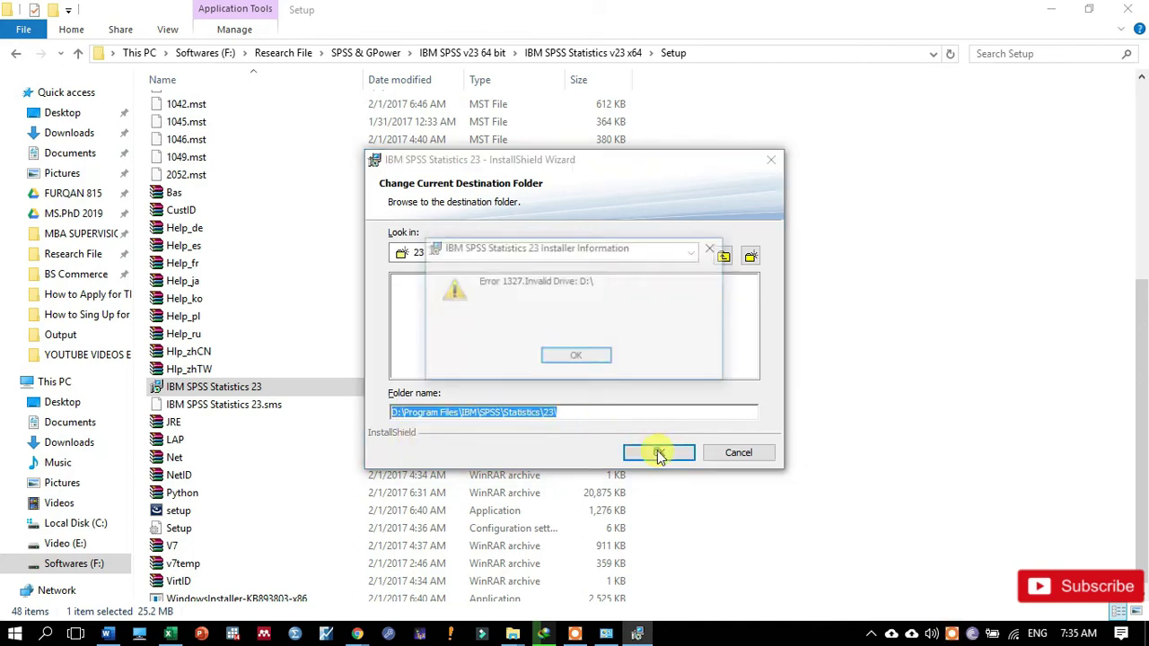
# Dismiss the error, pick the Video (E:) drive and append SPSS, making E:\SPSS\ the destination.
pyautogui.click(600, 363)
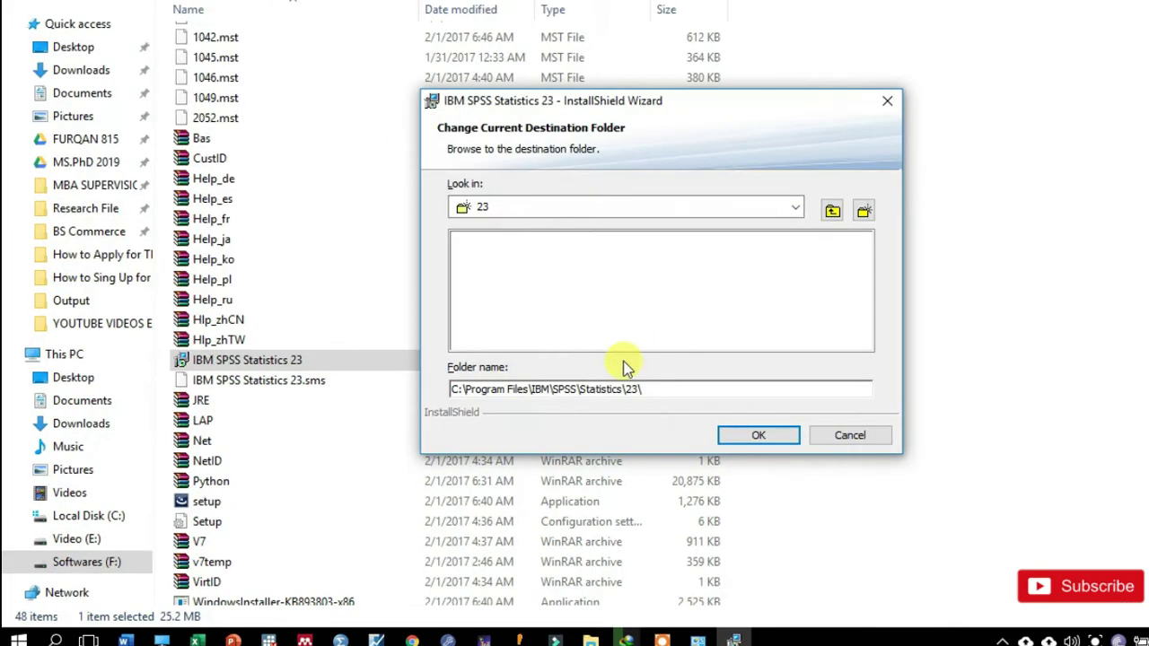
pyautogui.click(795, 207)
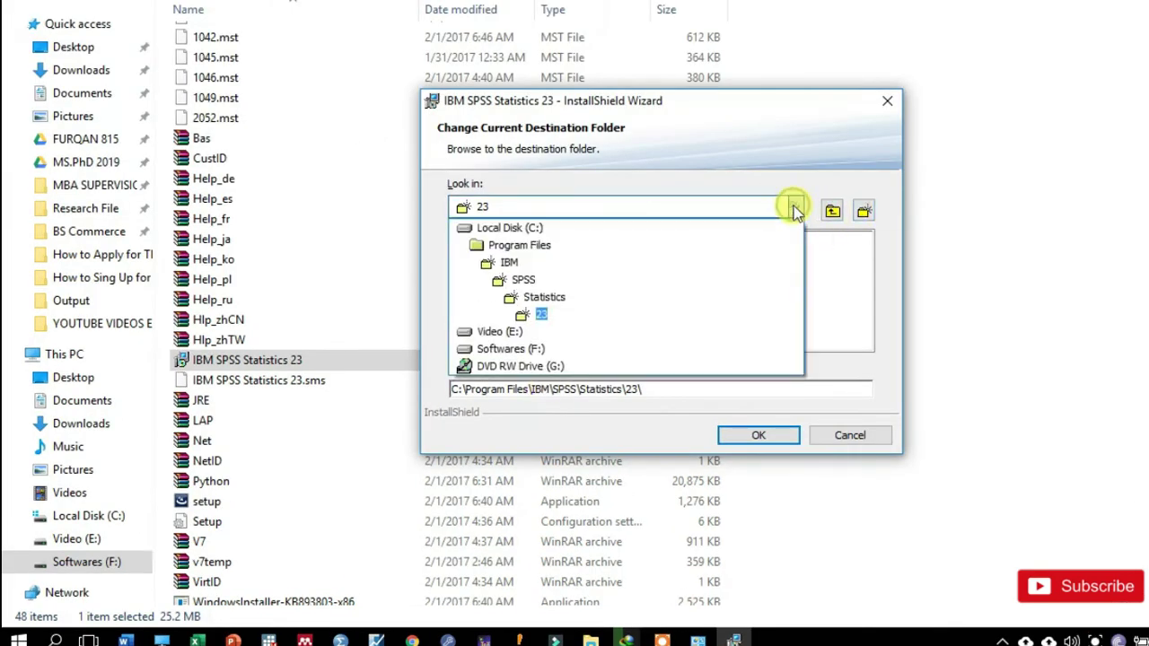
pyautogui.click(518, 332)
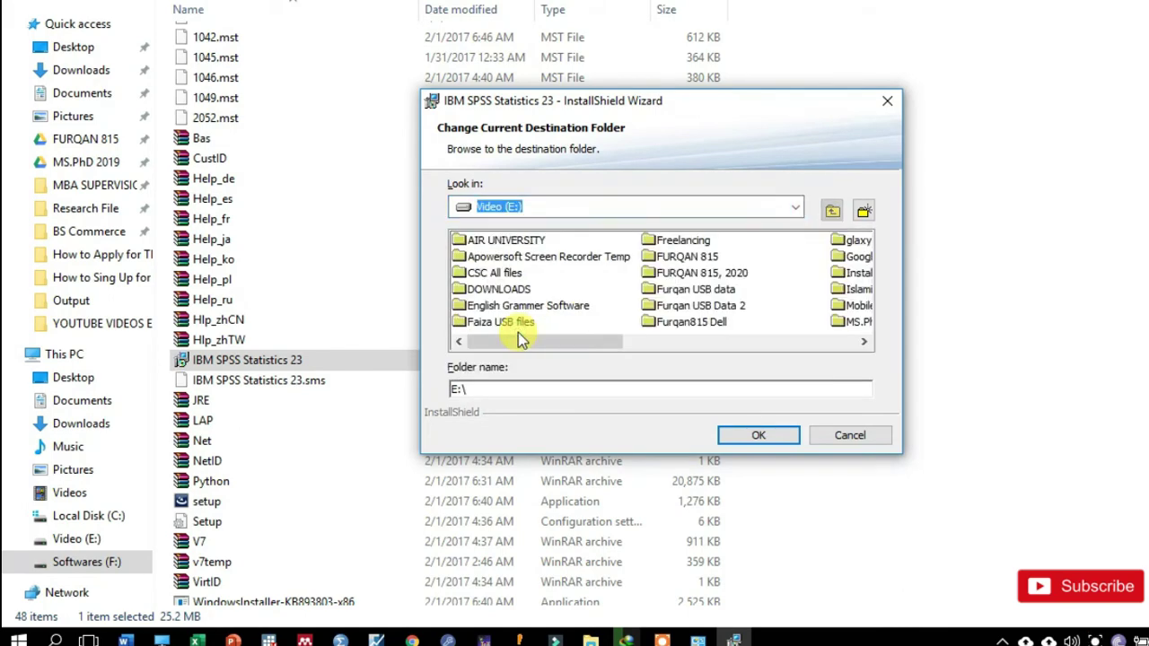
pyautogui.click(627, 387)
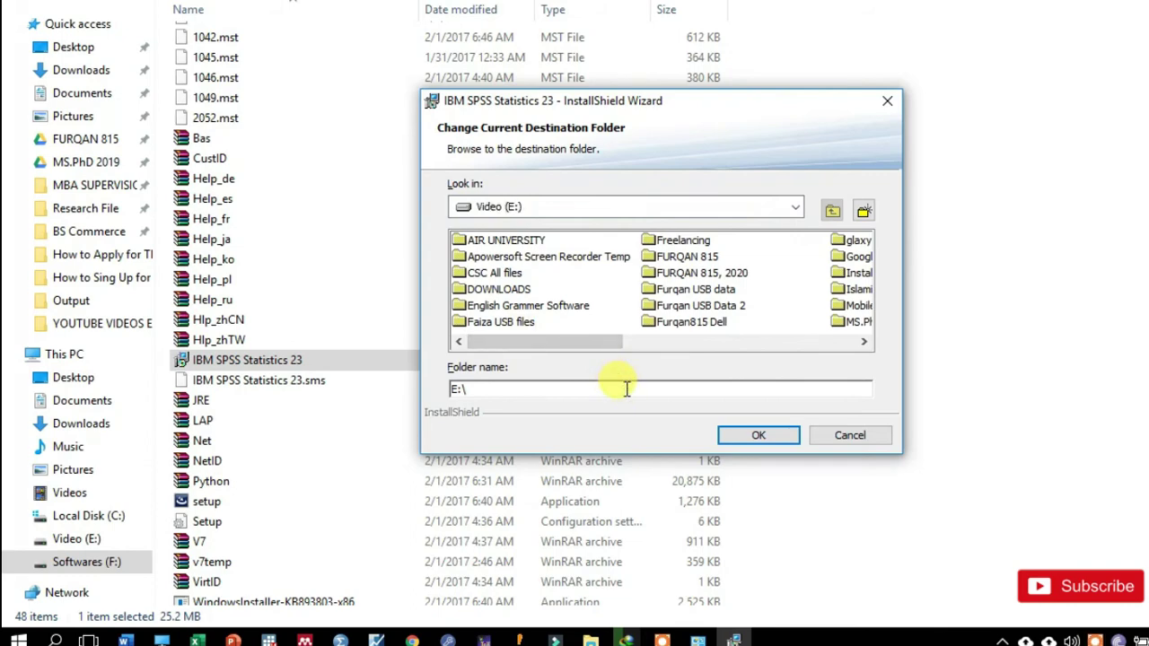
pyautogui.write('SPSS')
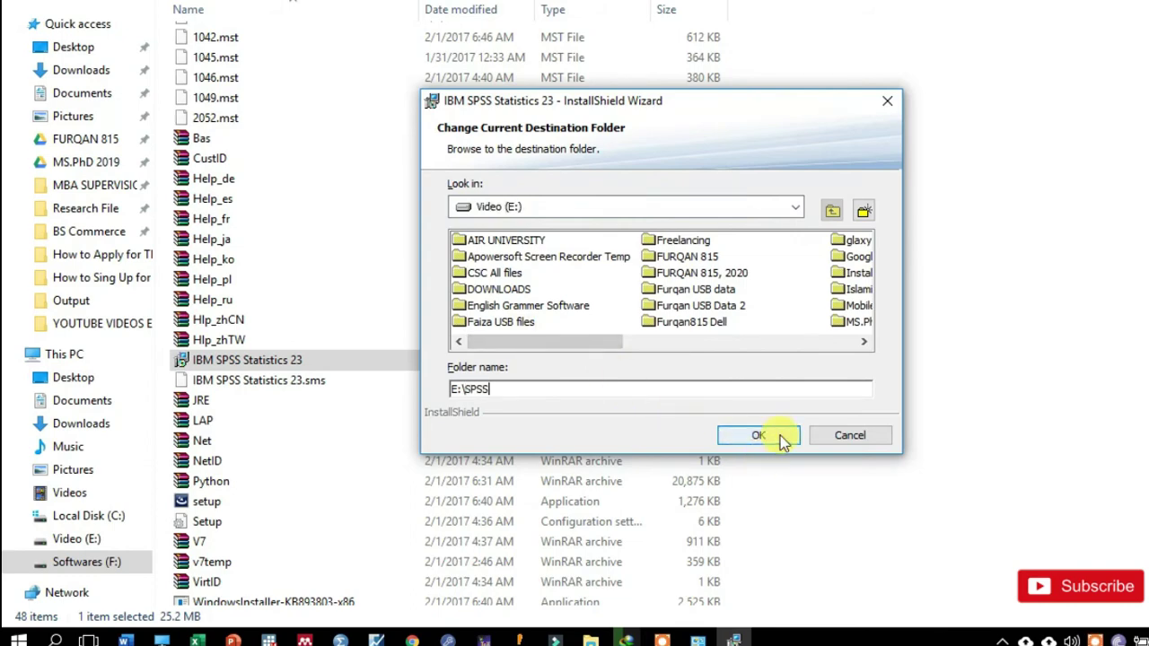
pyautogui.click(759, 435)
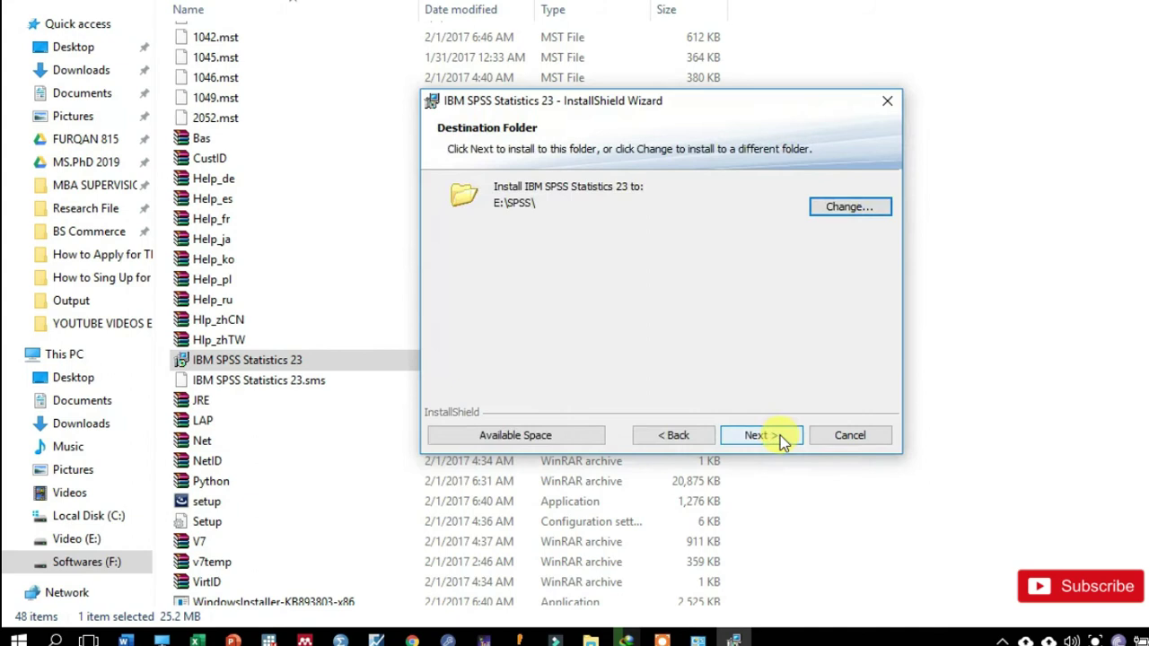
# Start the SPSS installation, then cancel it and confirm exiting the wizard.
pyautogui.click(774, 440)
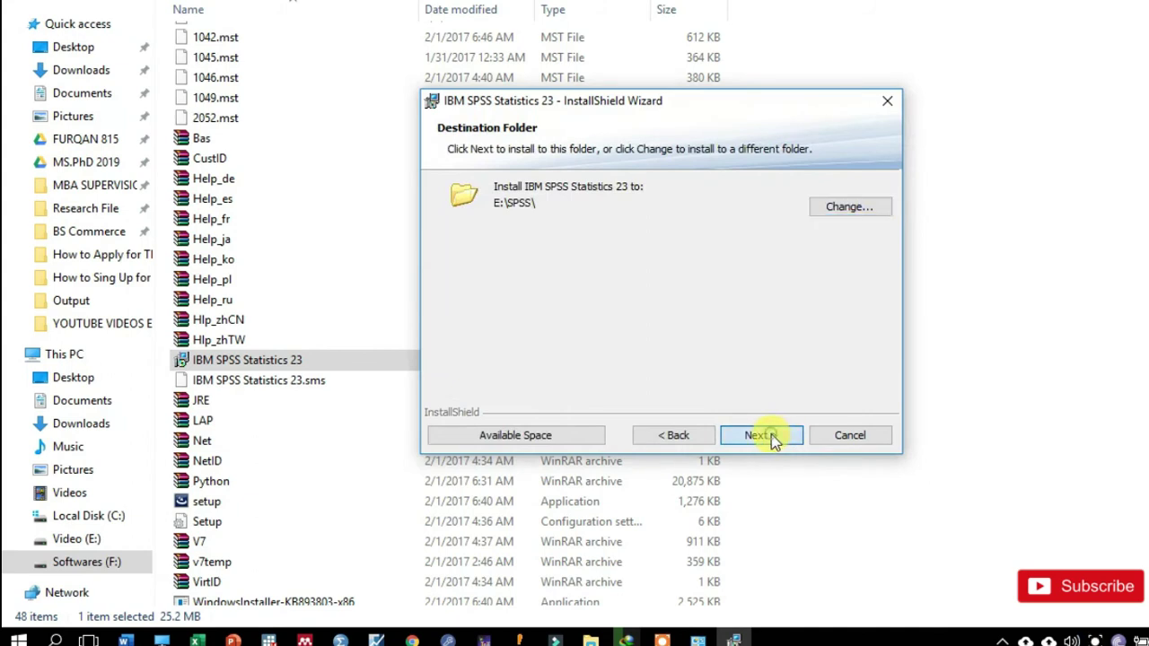
pyautogui.click(763, 438)
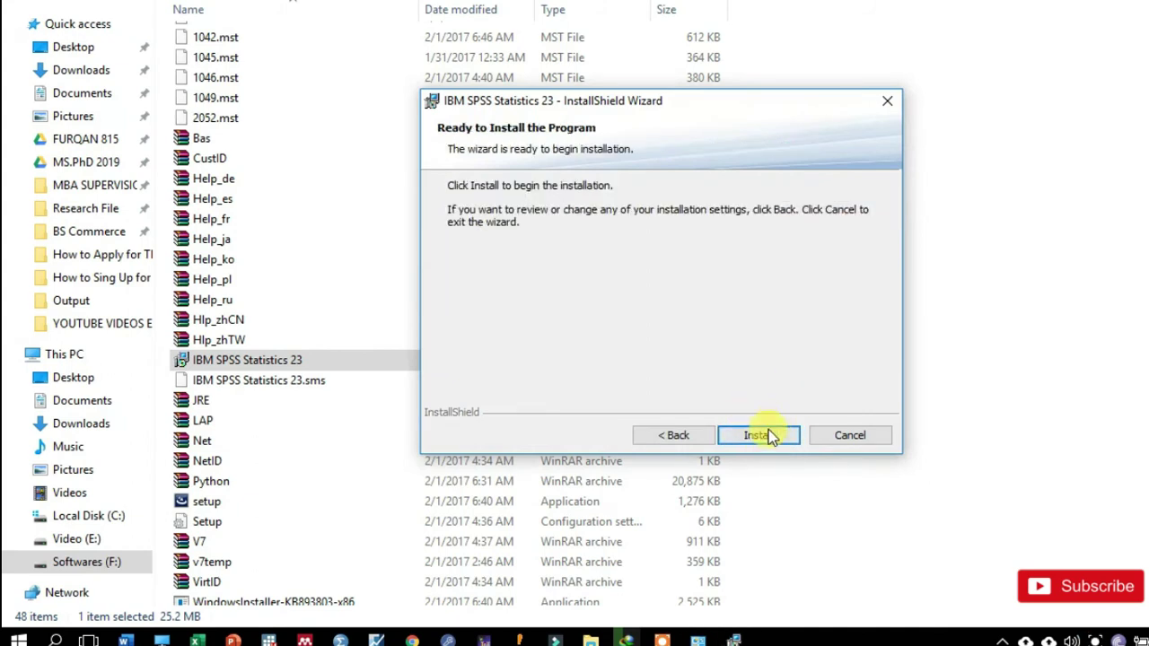
pyautogui.click(759, 438)
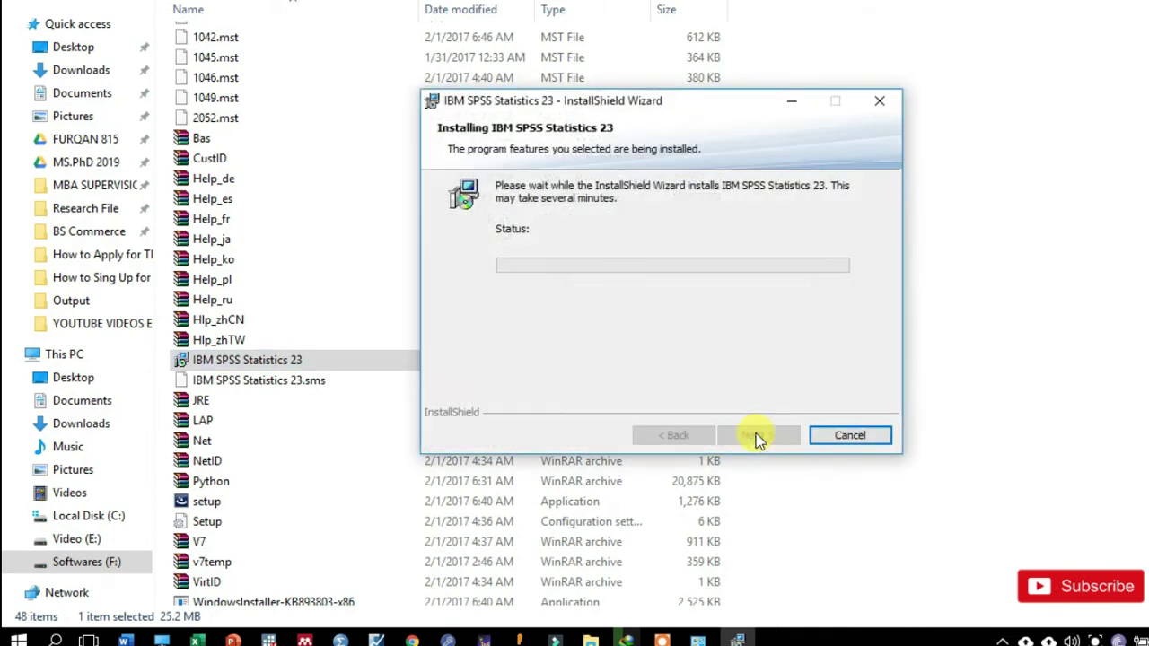
pyautogui.click(844, 437)
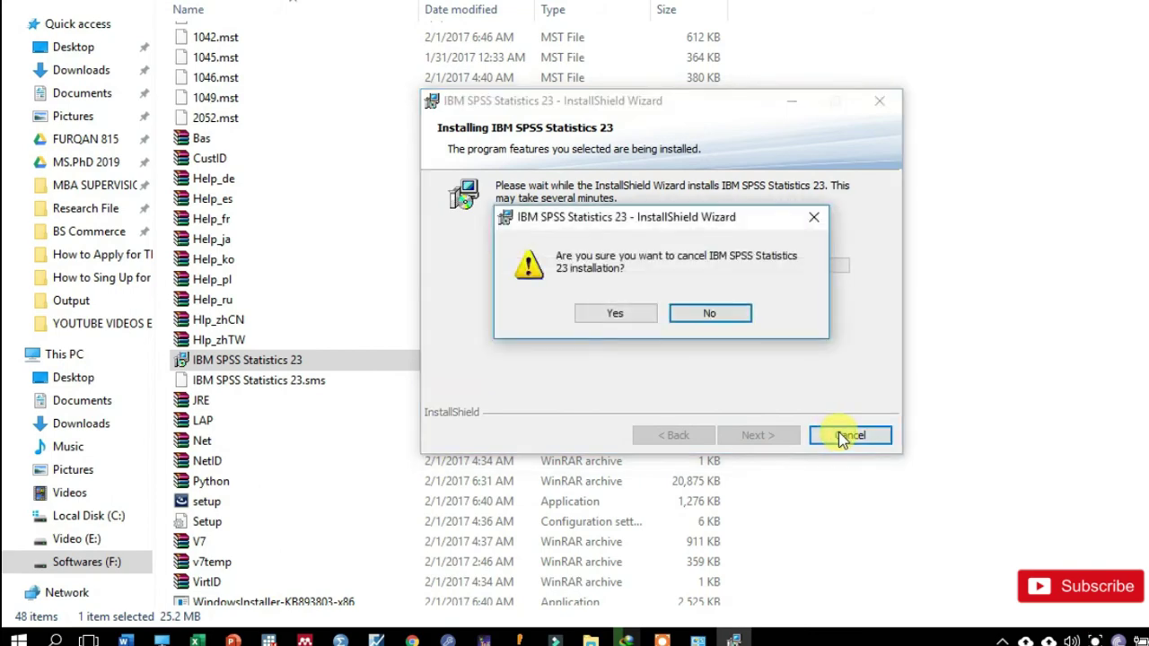
pyautogui.click(631, 313)
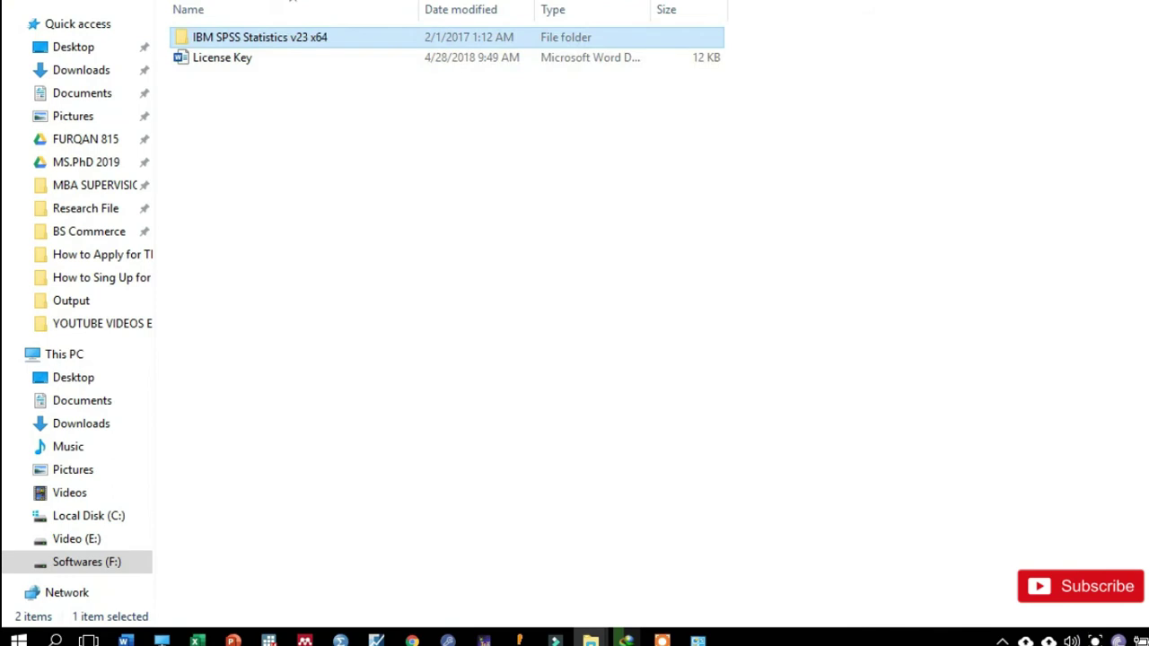
# Open the License Key document in Word, select the key text, then close the document.
pyautogui.click(250, 125)
pyautogui.click(241, 67)
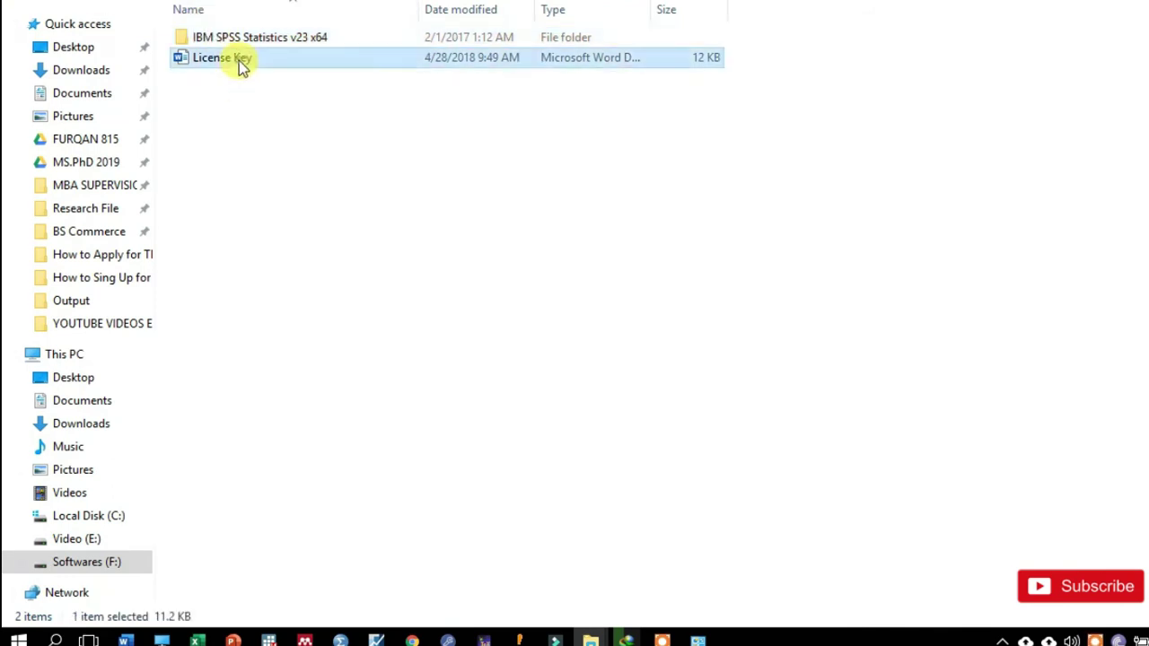
pyautogui.doubleClick(238, 60)
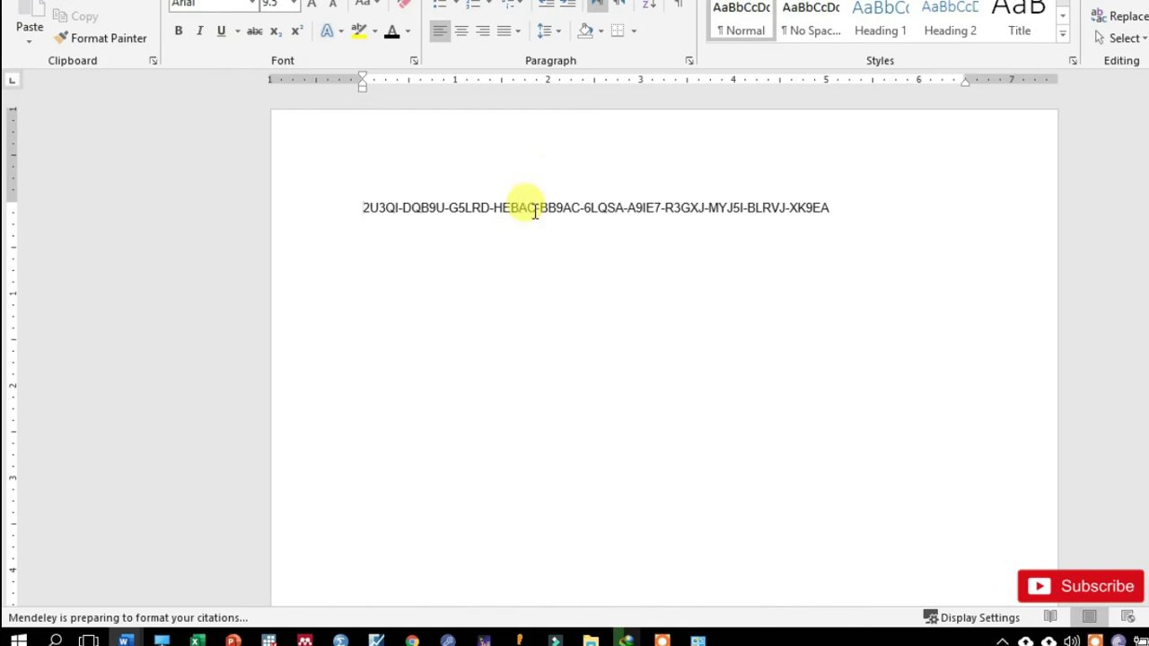
pyautogui.moveTo(359, 210); pyautogui.dragTo(829, 236)
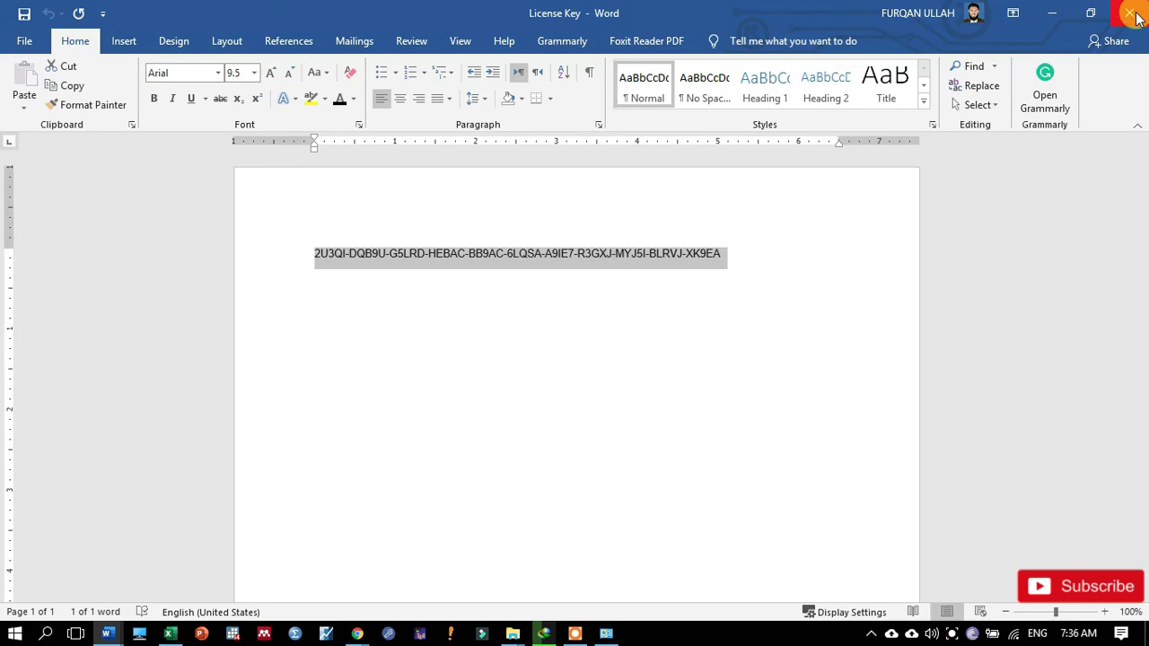
pyautogui.click(1133, 15)
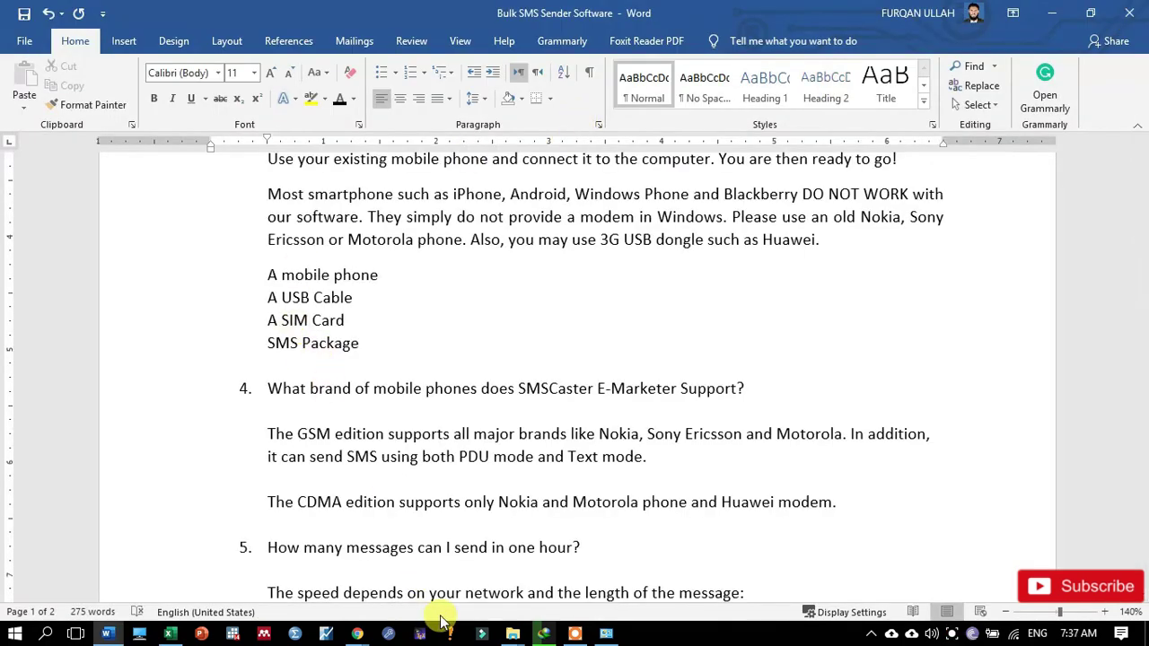
# Select the lservrc file in the IBM SPSS Statistics v22 X32bit Crack folder.
pyautogui.moveTo(512, 634)
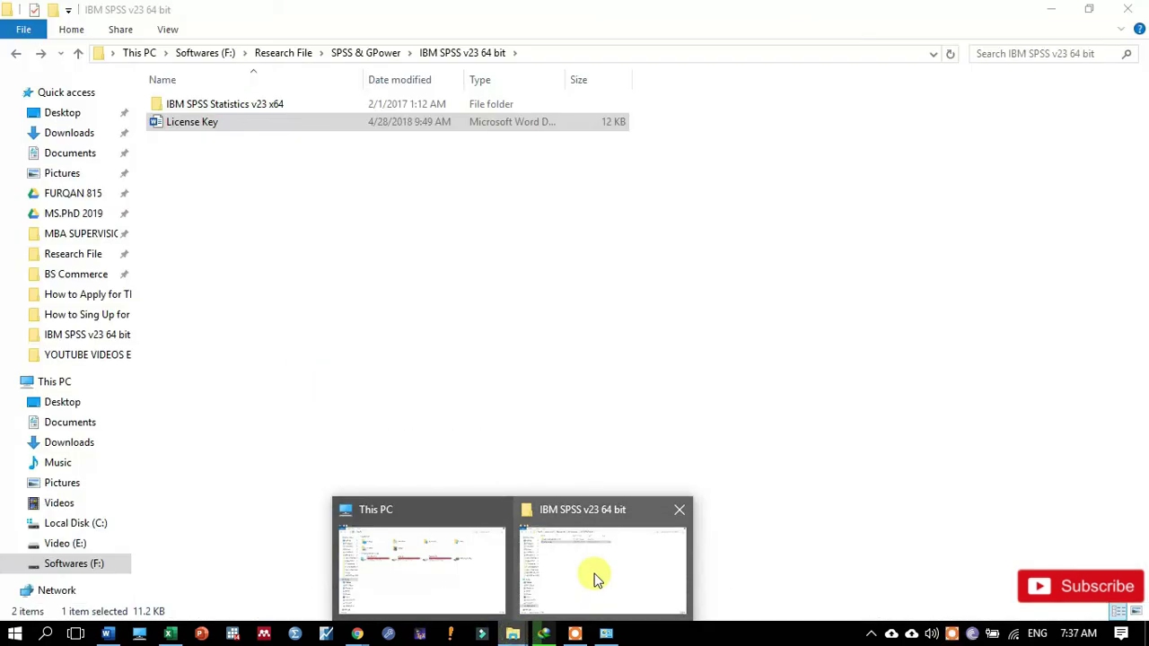
pyautogui.click(596, 578)
pyautogui.press('BackSpace')
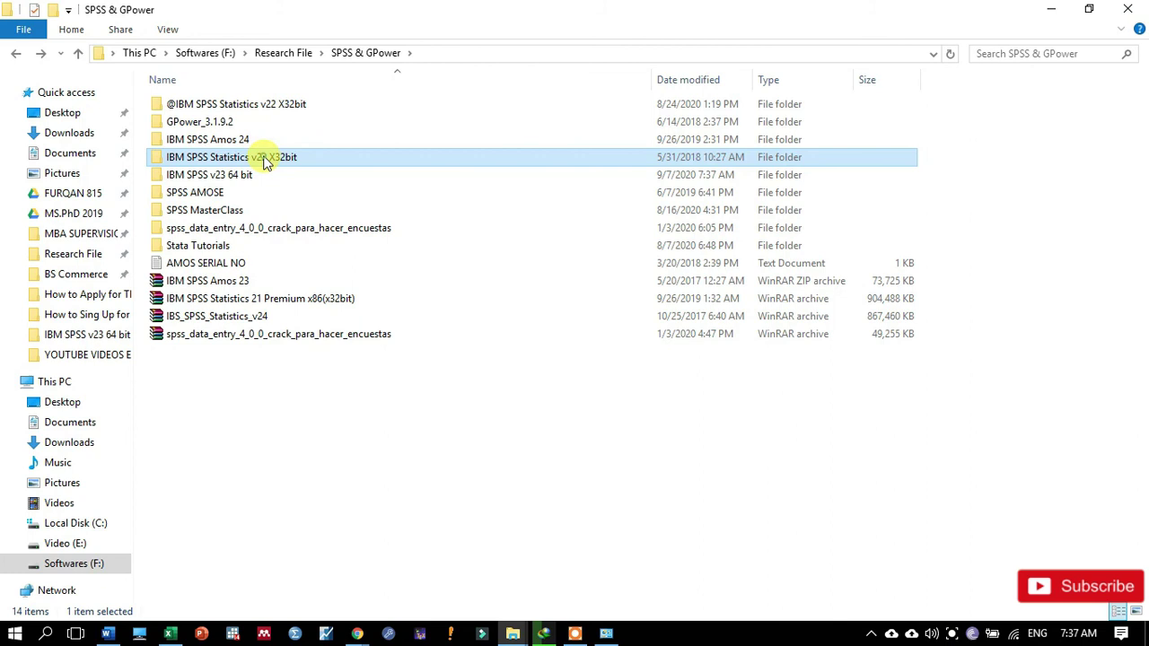
pyautogui.doubleClick(266, 158)
pyautogui.click(202, 108)
pyautogui.doubleClick(201, 114)
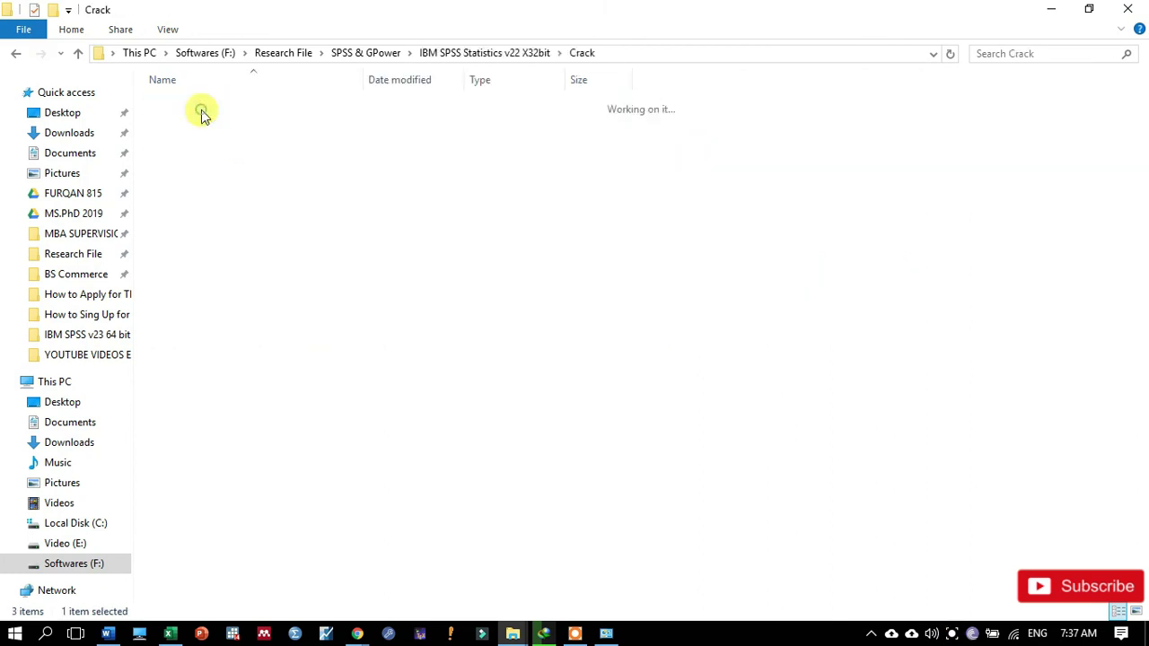
pyautogui.moveTo(241, 194); pyautogui.dragTo(179, 99)
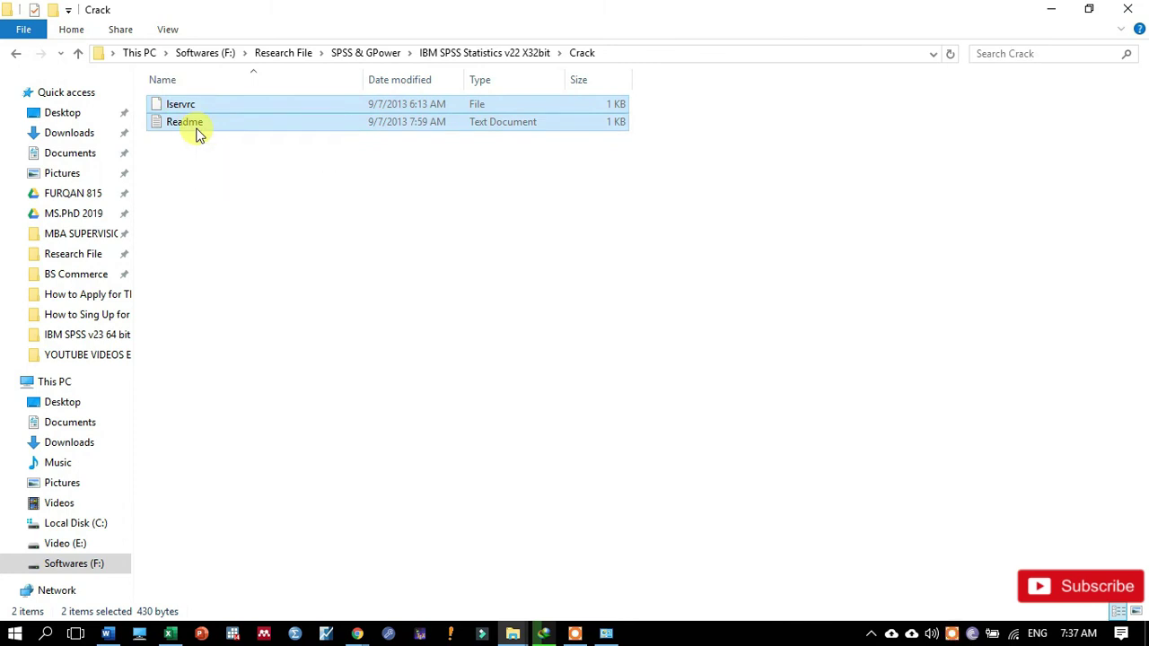
pyautogui.click(188, 128)
pyautogui.click(180, 106)
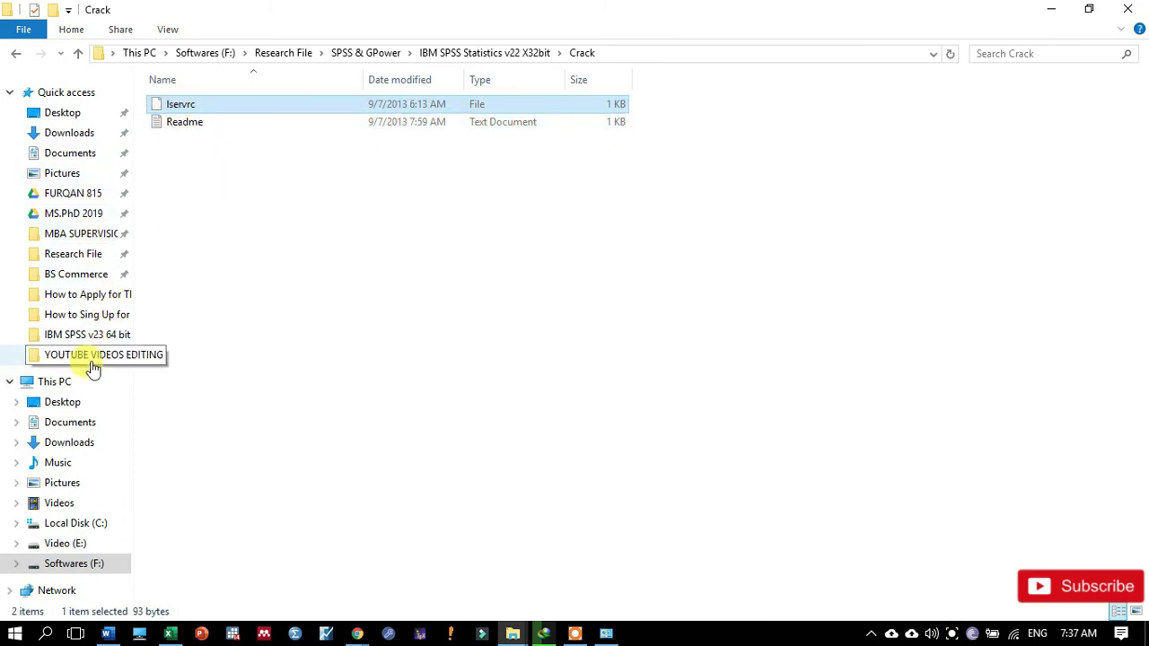
# Put the lservrc file into E:\Installed Softwares\IBM SPSS 26.
pyautogui.click(76, 381)
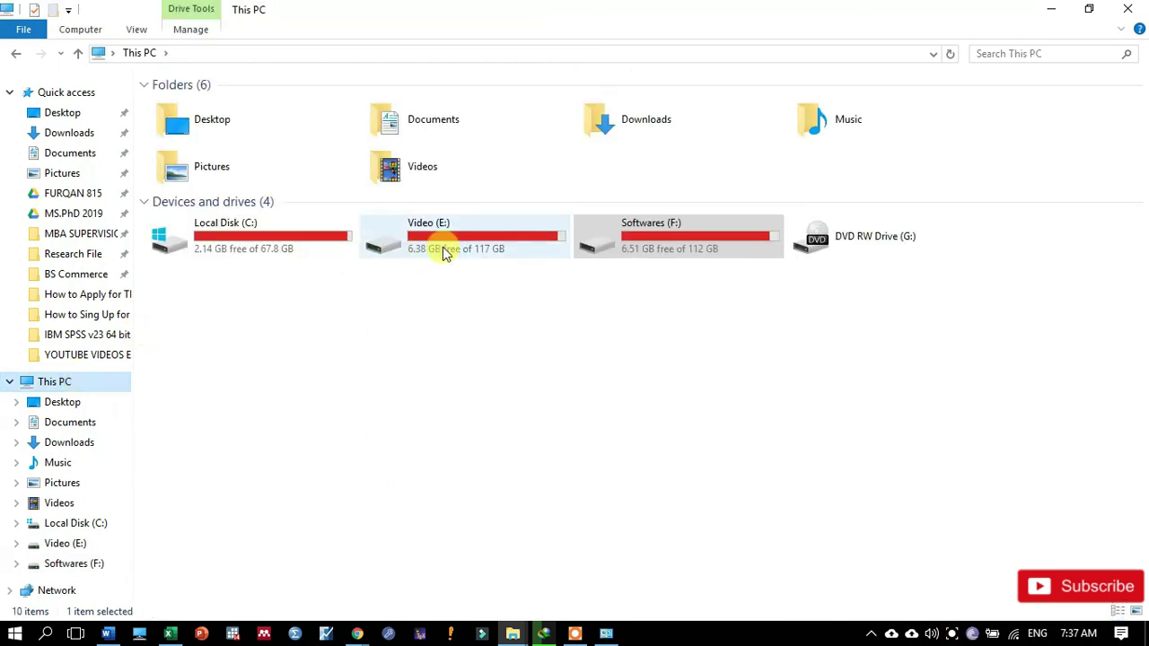
pyautogui.click(446, 251)
pyautogui.doubleClick(447, 252)
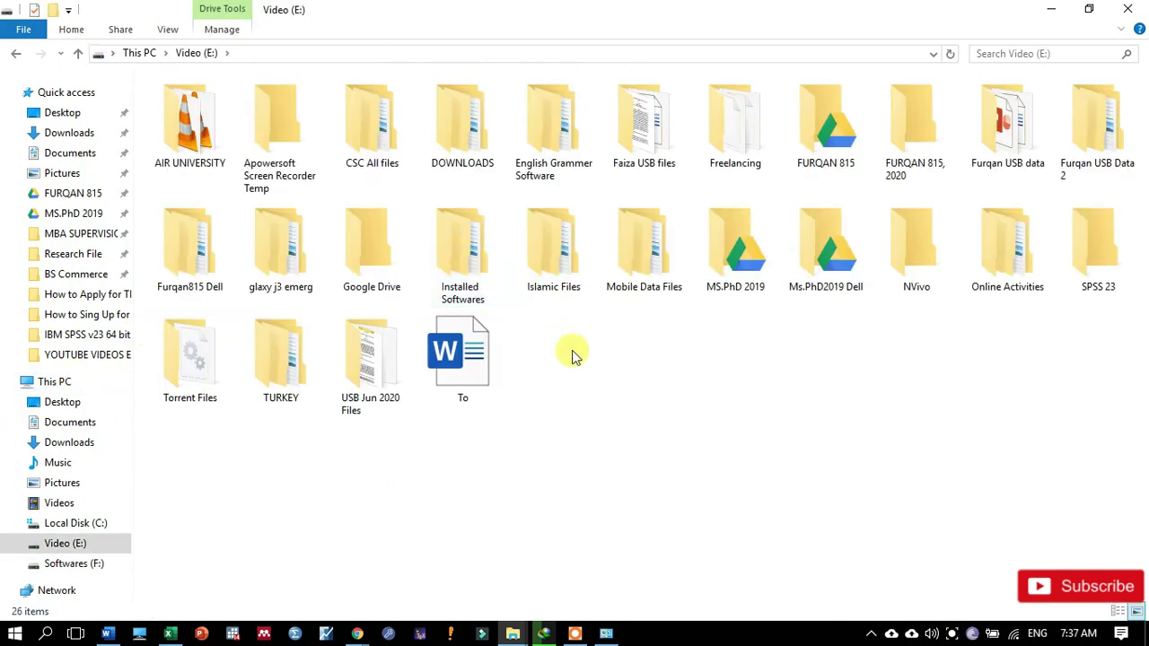
pyautogui.doubleClick(482, 272)
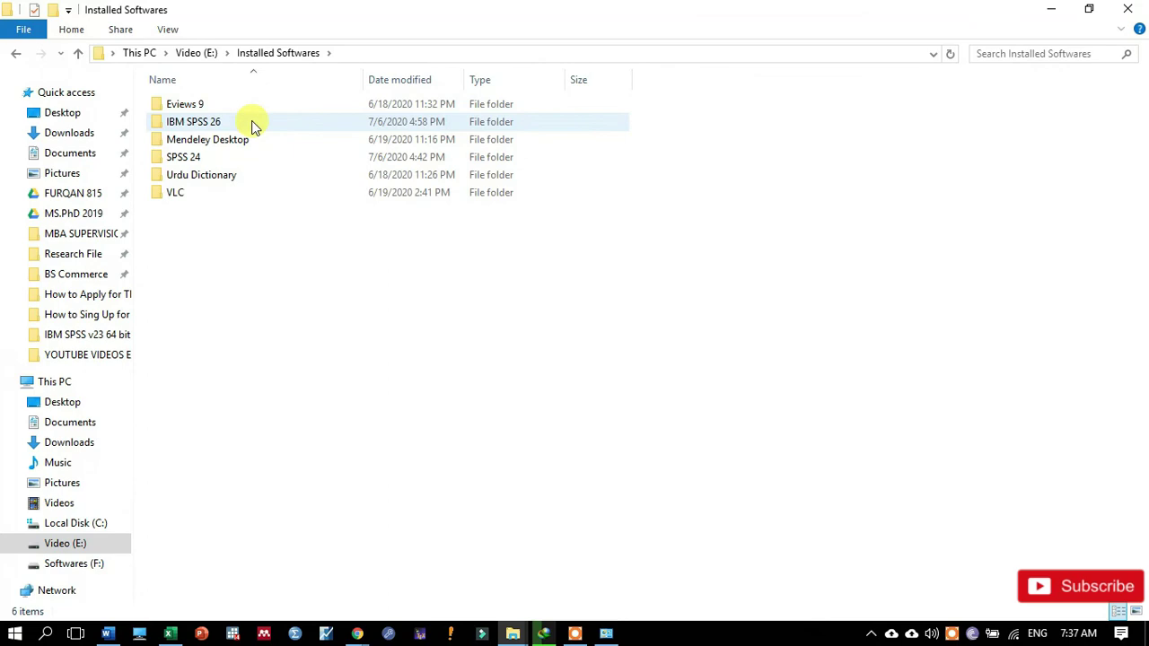
pyautogui.click(249, 126)
pyautogui.doubleClick(249, 126)
pyautogui.write('lservrc')
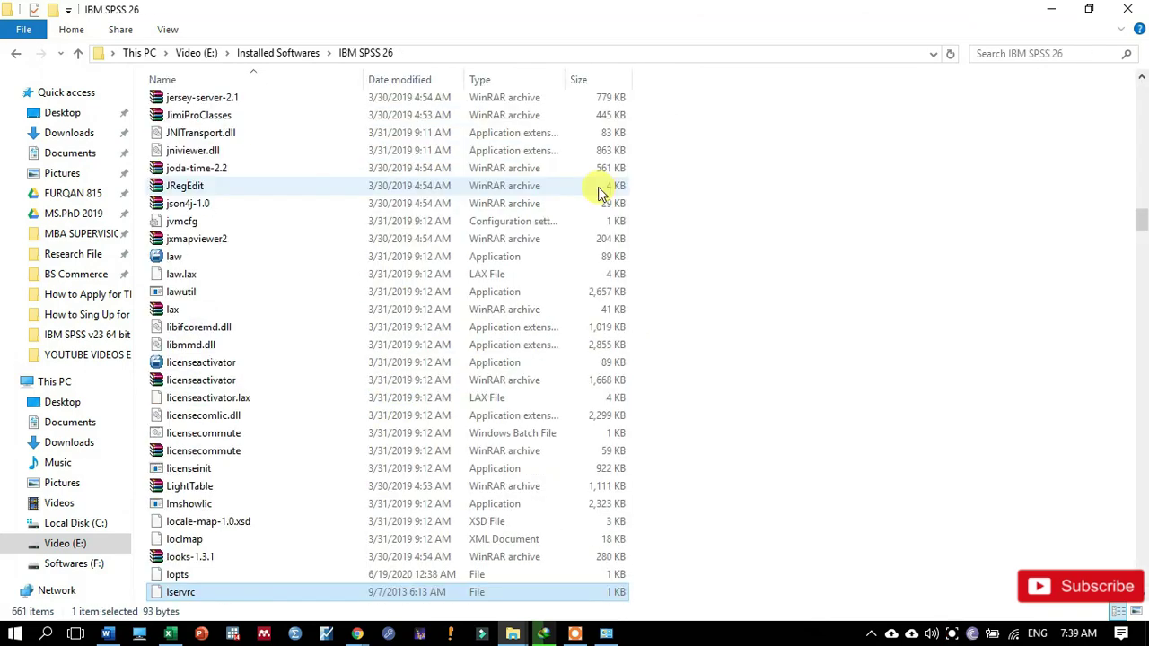